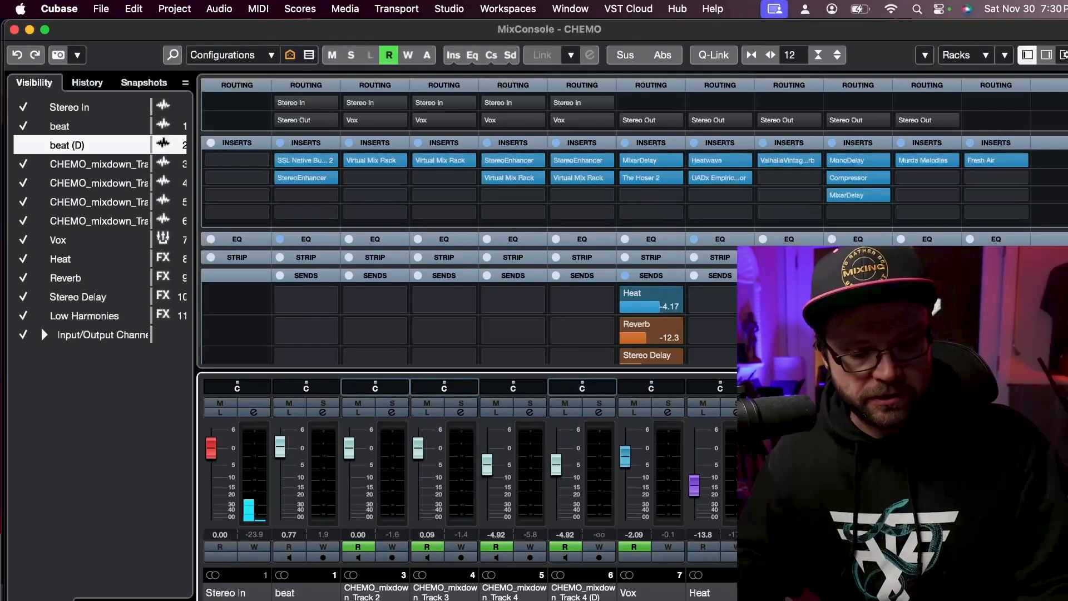
Step: Solo the beat track in the project window and play it from bar 15 across the gap before bar 17
{"action": "key", "text": "F3"}
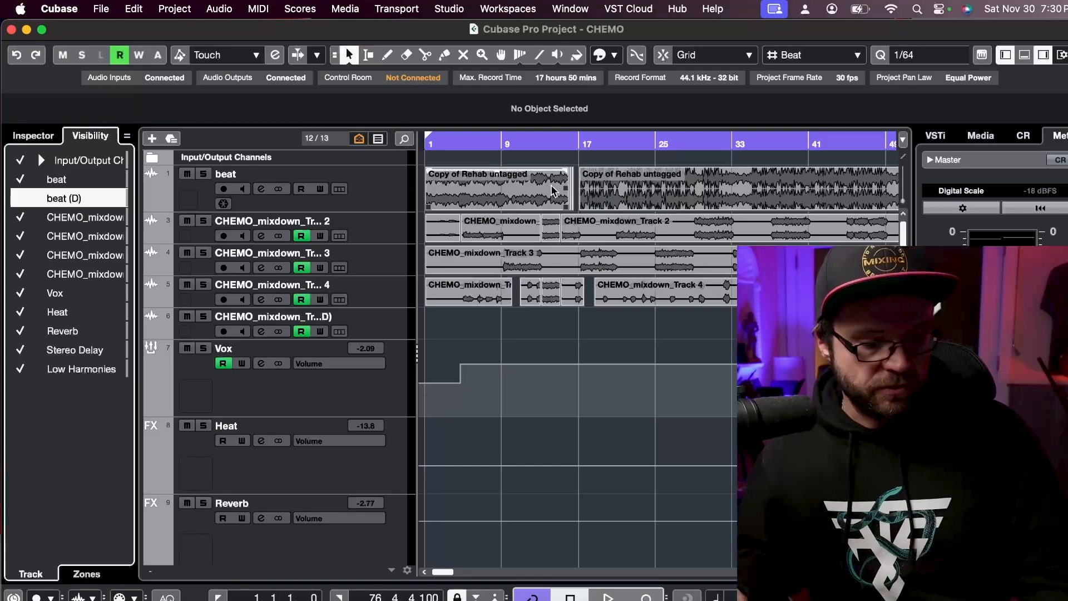
{"action": "scroll", "coordinate": [552, 191], "scroll_direction": "up", "scroll_amount": 5}
{"action": "scroll", "coordinate": [553, 191], "scroll_direction": "up", "scroll_amount": 5}
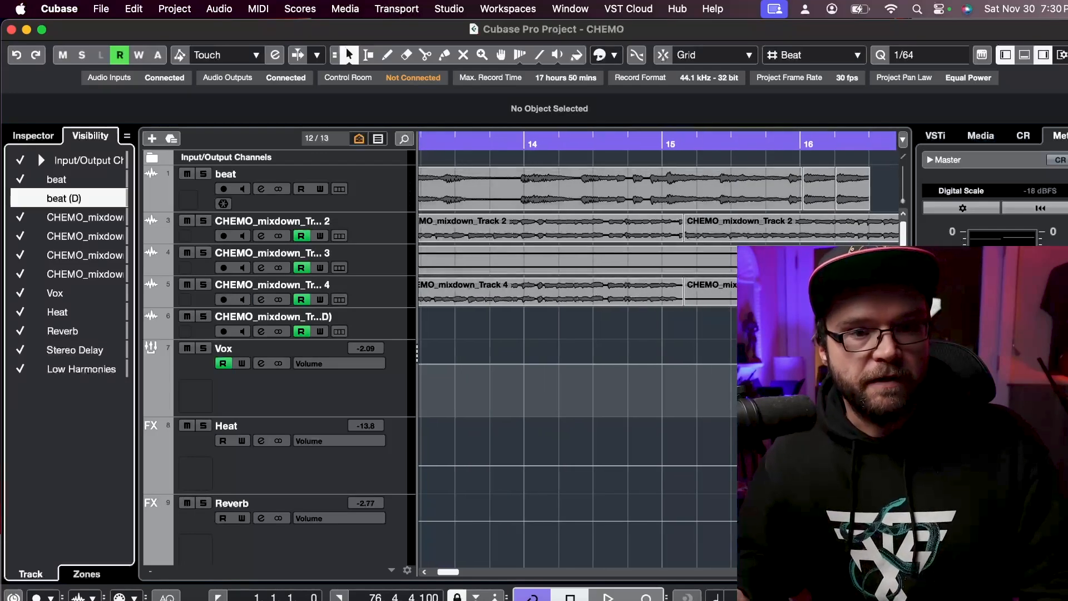
{"action": "scroll", "coordinate": [757, 191], "scroll_direction": "right", "scroll_amount": 3}
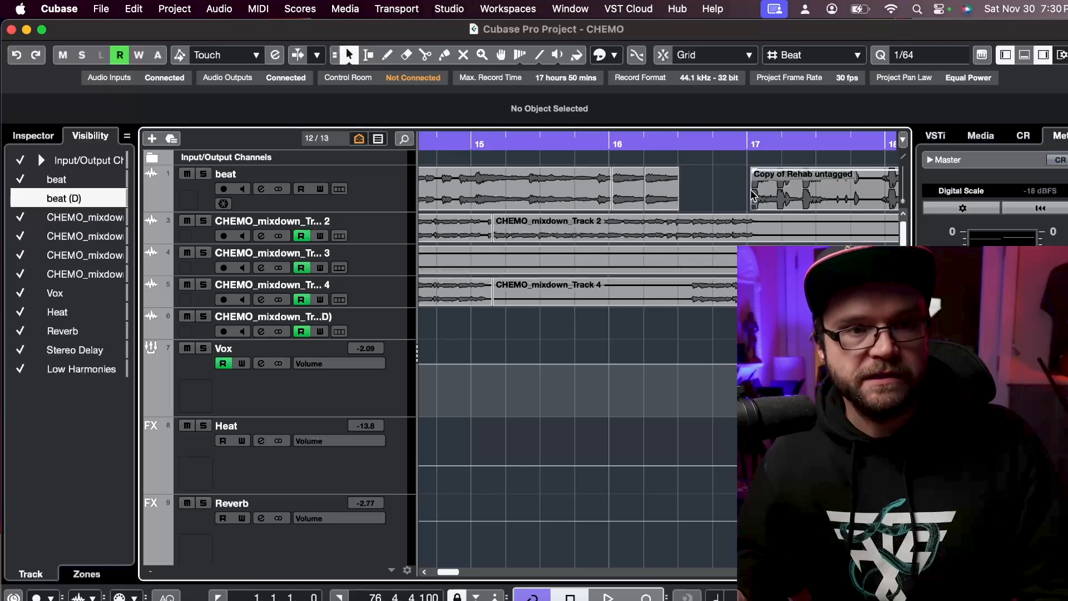
{"action": "left_click", "coordinate": [201, 175]}
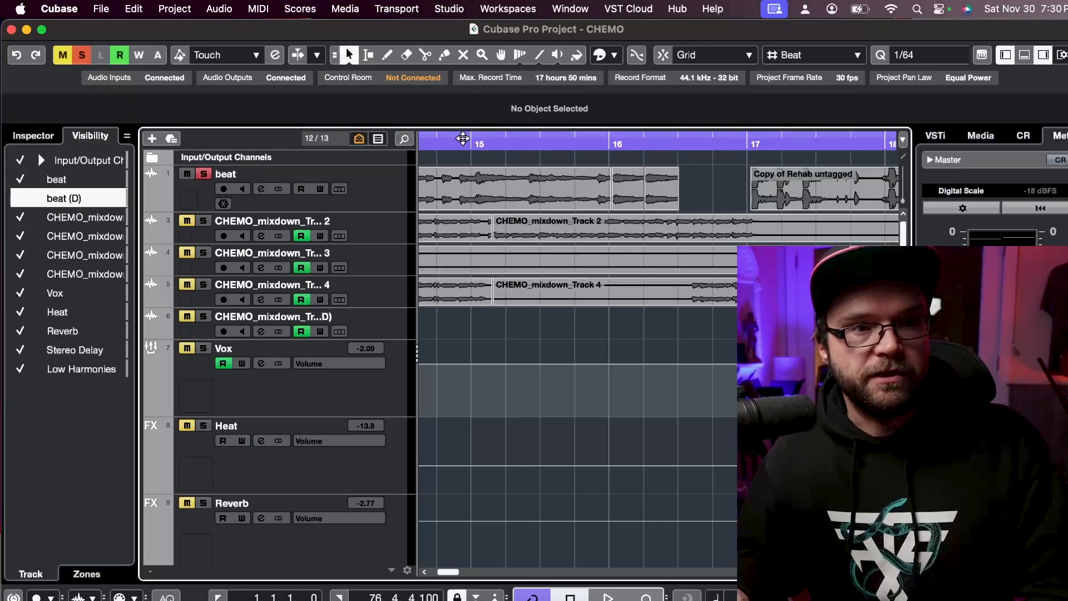
{"action": "left_click", "coordinate": [471, 141]}
{"action": "key", "text": "space"}
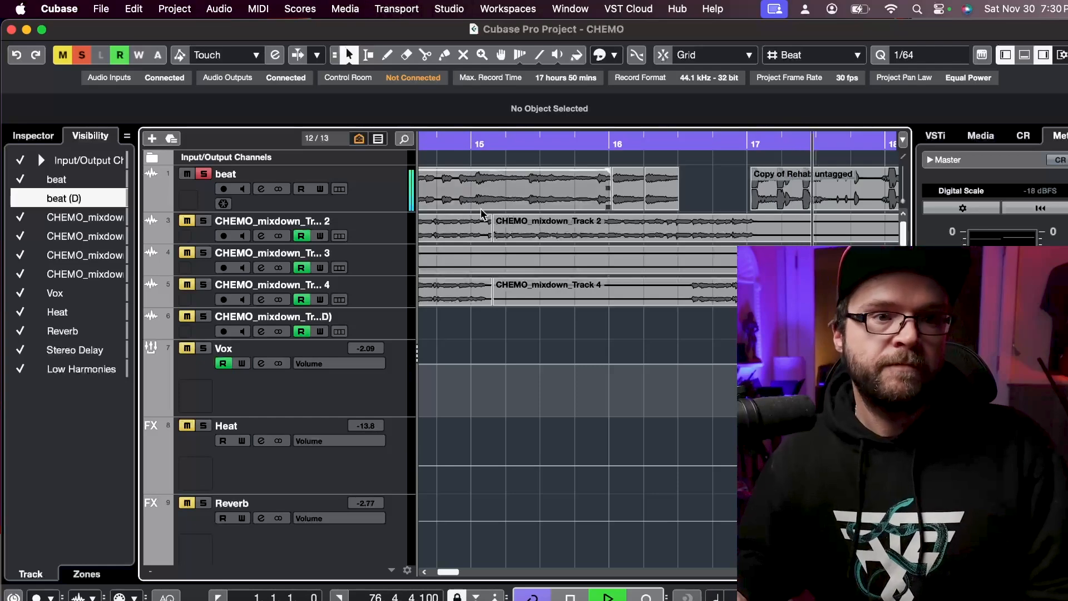
{"action": "key", "text": "space"}
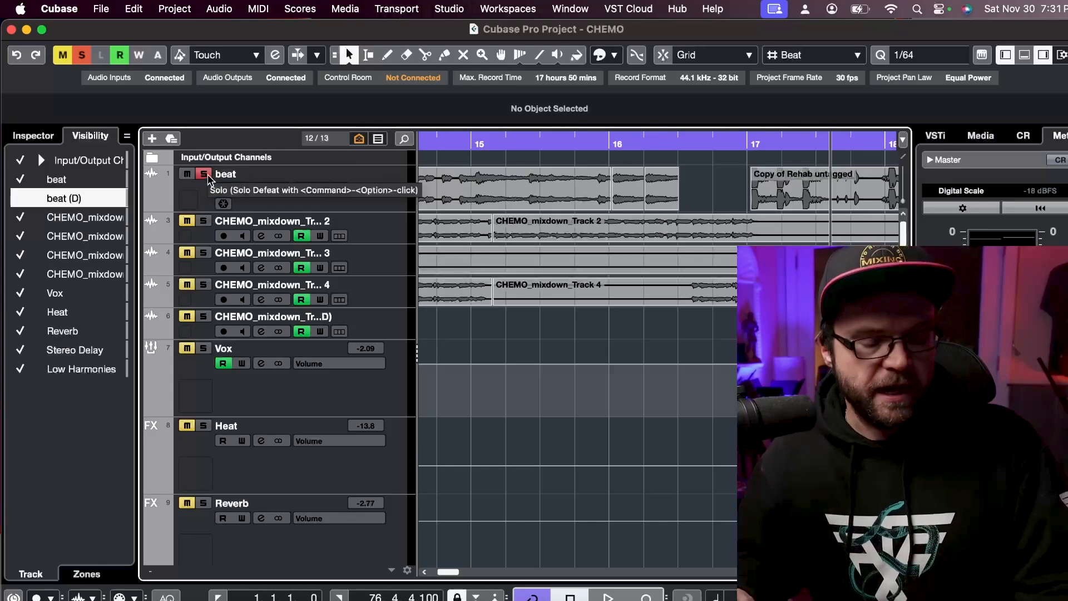
Step: Audition the beat channel with its inserts bypassed in the mixer and inspect its SSL Native Bus Compressor 2 settings
{"action": "key", "text": "F3"}
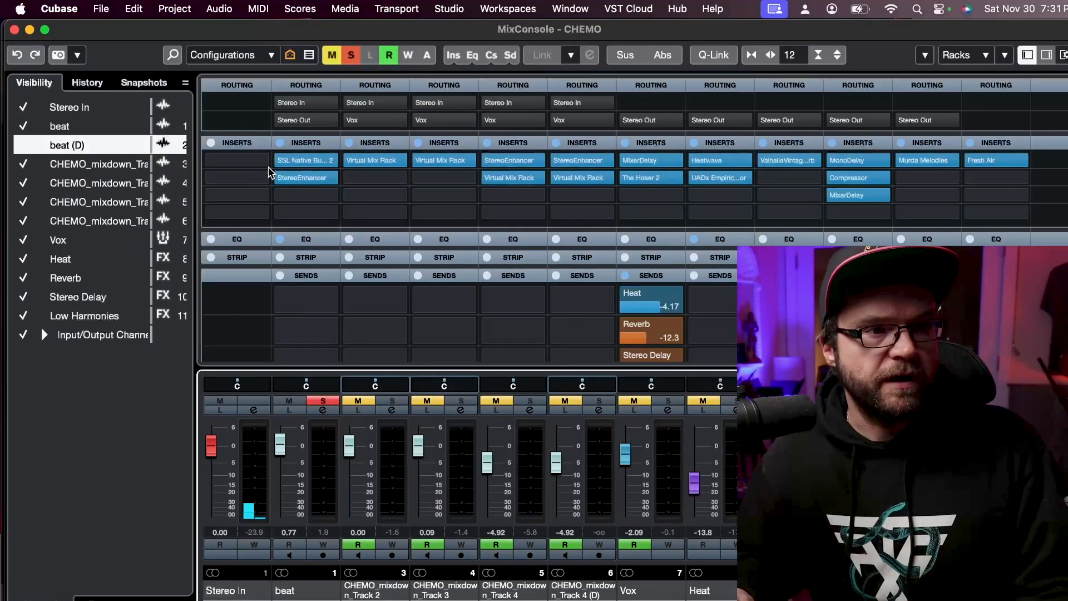
{"action": "left_click", "coordinate": [281, 161]}
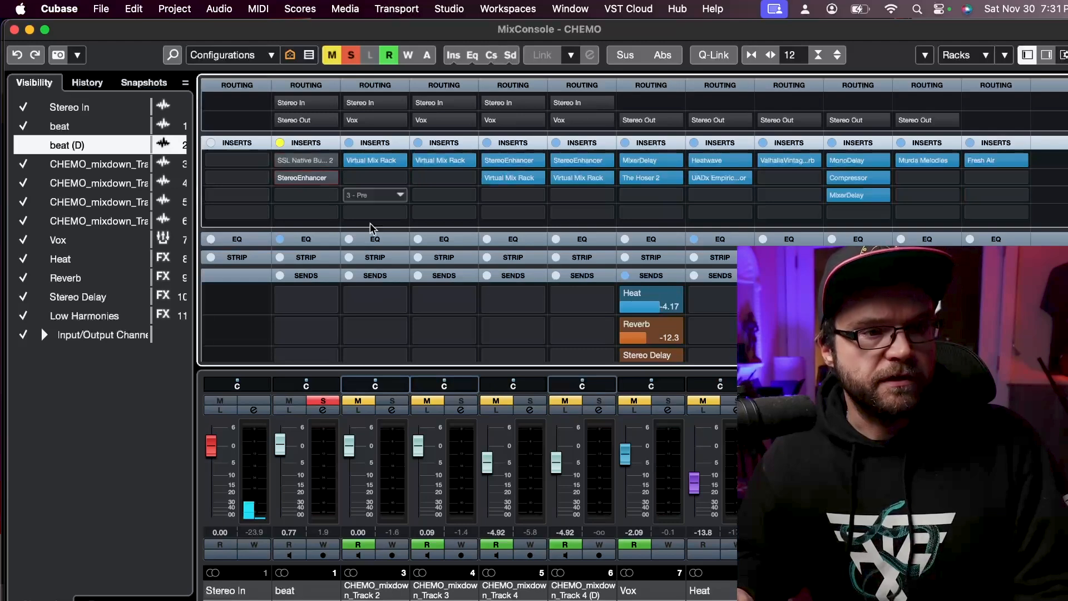
{"action": "key", "text": "space"}
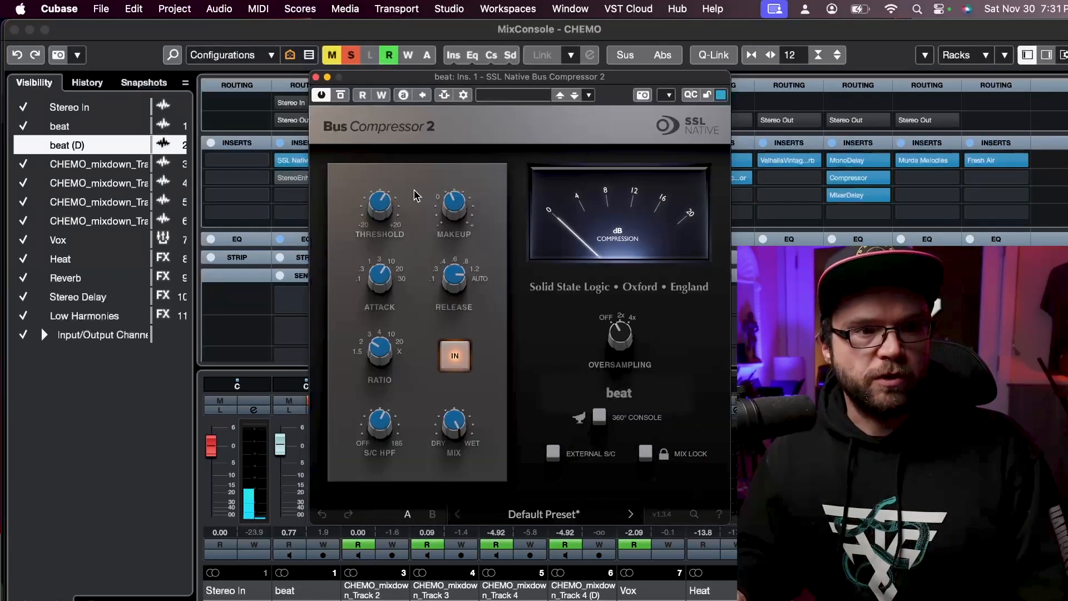
{"action": "mouse_move", "coordinate": [390, 219]}
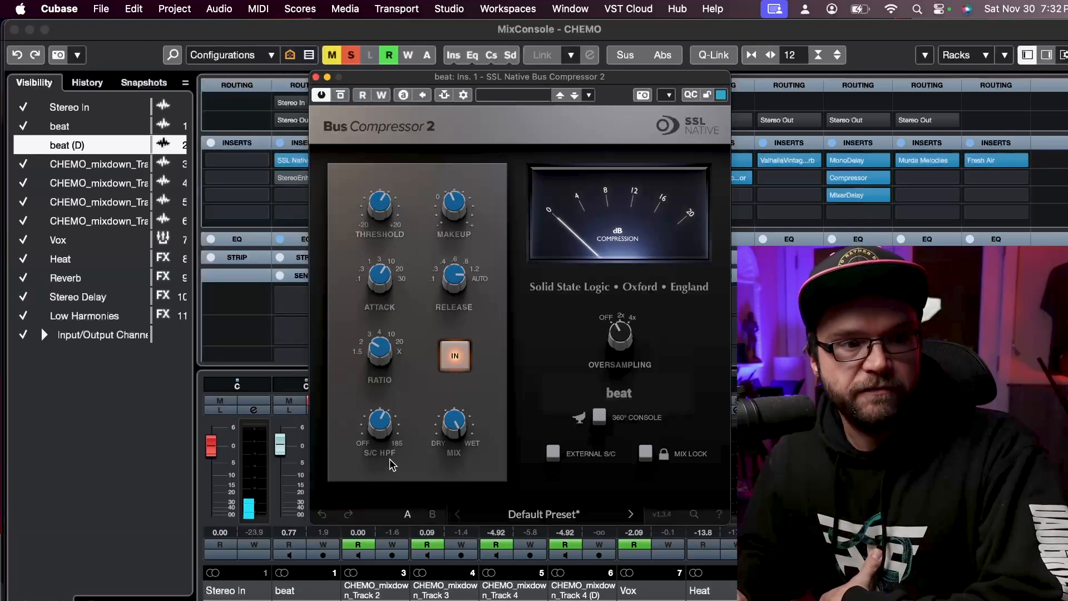
{"action": "mouse_move", "coordinate": [377, 436]}
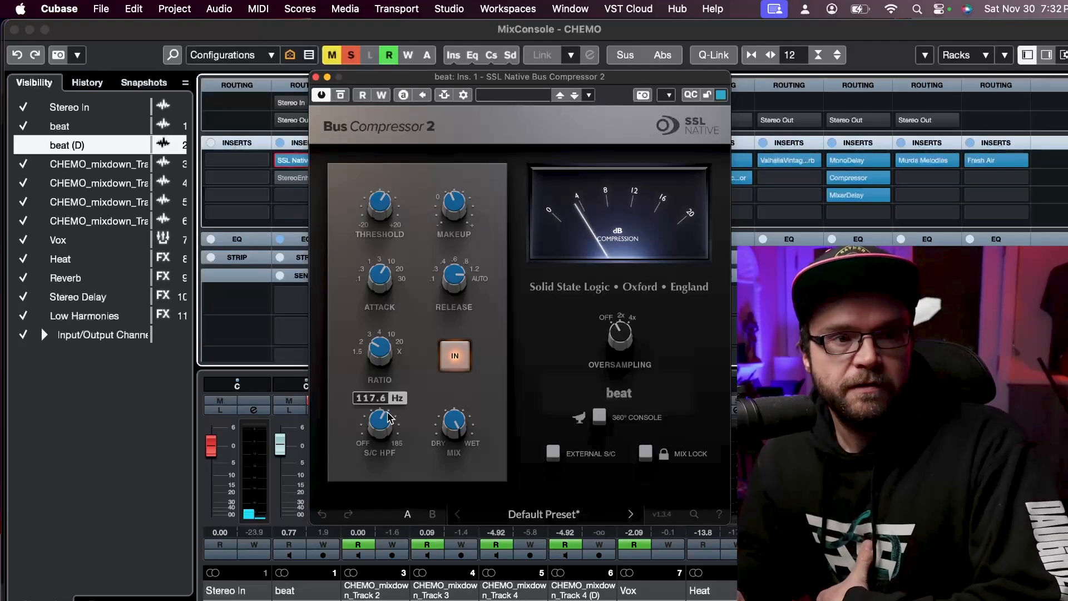
Step: Compare the bus compressor's S/C HPF switched off with its original setting during playback, and close the compressor
{"action": "left_click_drag", "start_coordinate": [382, 428], "coordinate": [359, 505]}
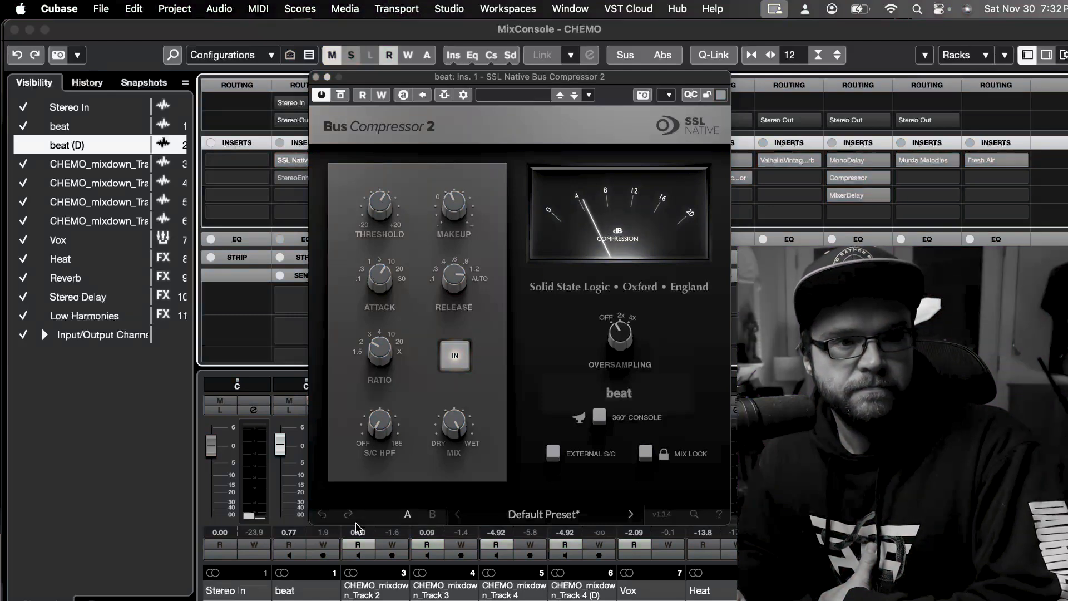
{"action": "mouse_move", "coordinate": [382, 433]}
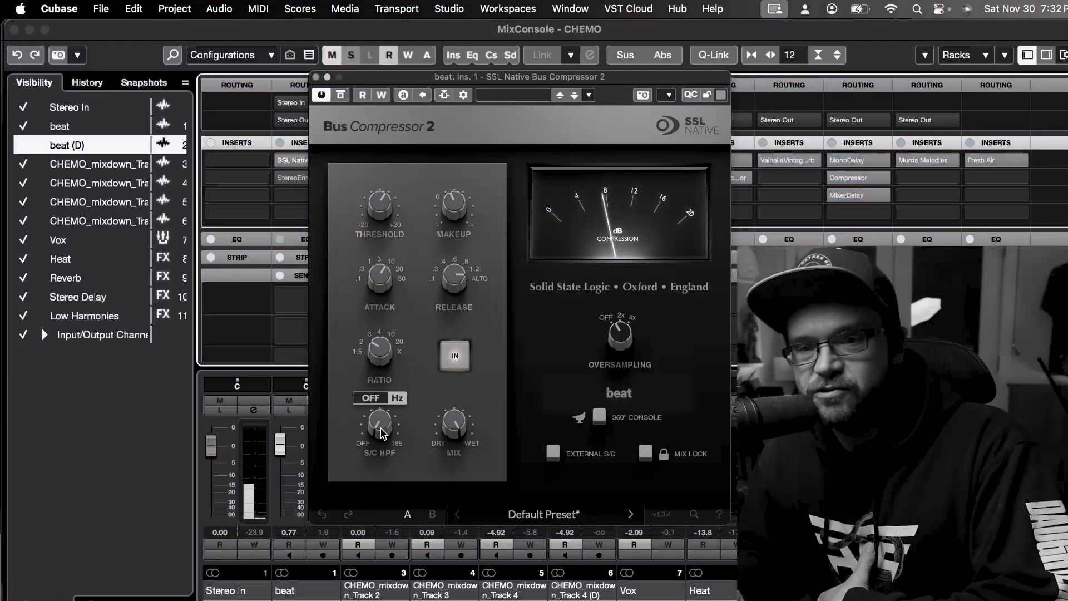
{"action": "left_click_drag", "start_coordinate": [382, 432], "coordinate": [402, 349]}
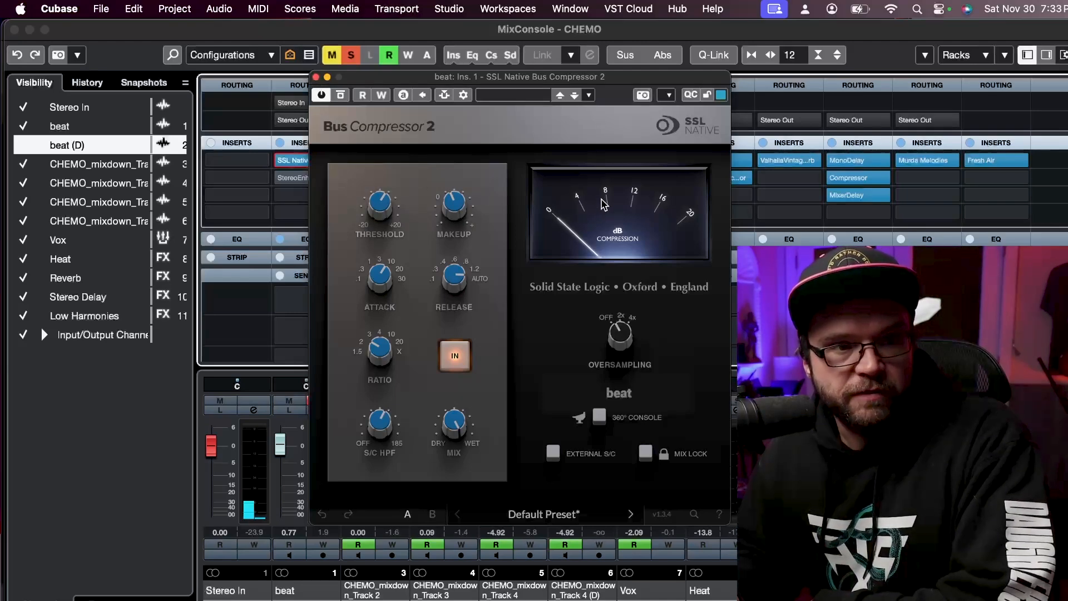
{"action": "left_click", "coordinate": [315, 77]}
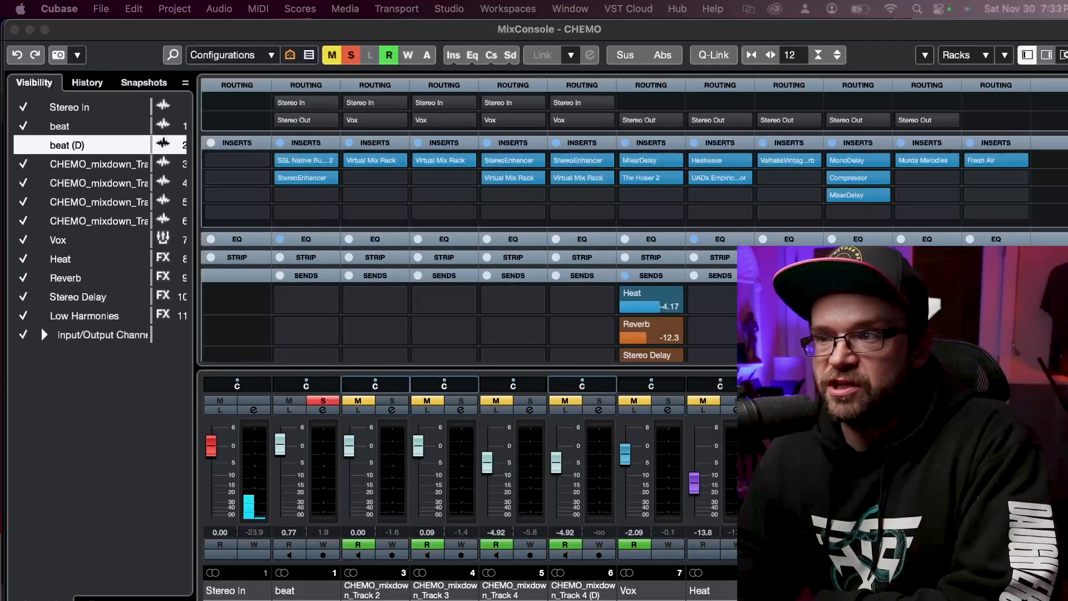
Step: Open the beat's StereoEnhancer, compare the sound bypassed and active during playback, and close the plug-in
{"action": "left_click", "coordinate": [303, 178]}
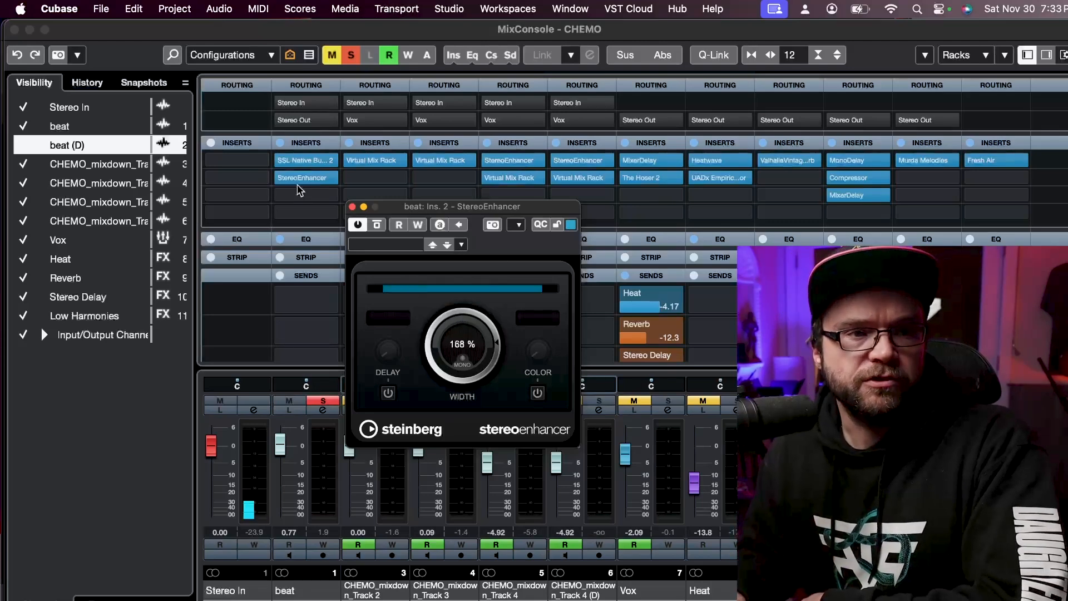
{"action": "left_click", "coordinate": [378, 228]}
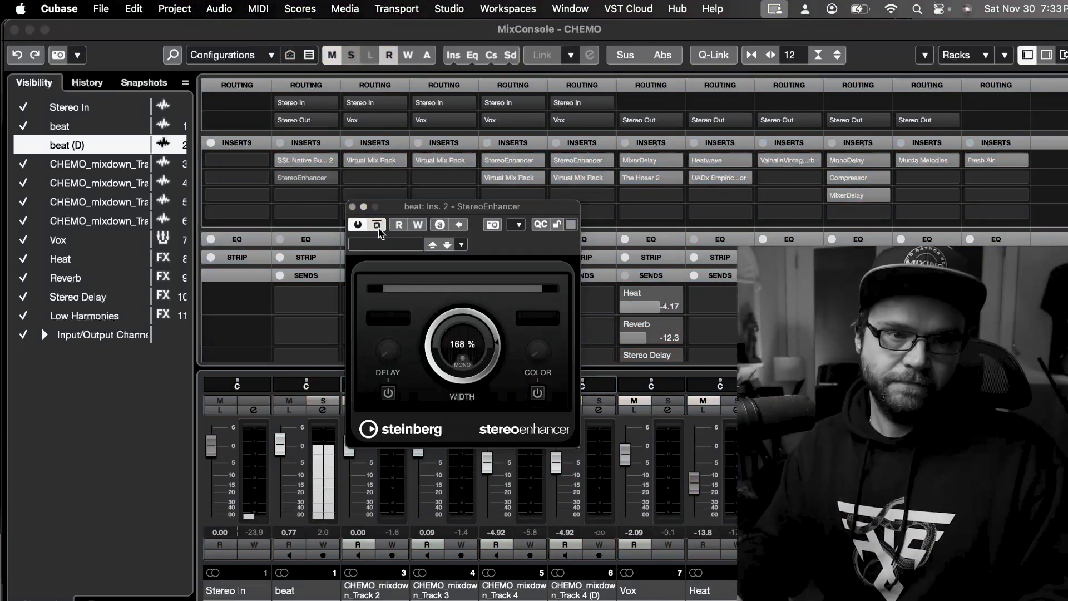
{"action": "left_click", "coordinate": [378, 227]}
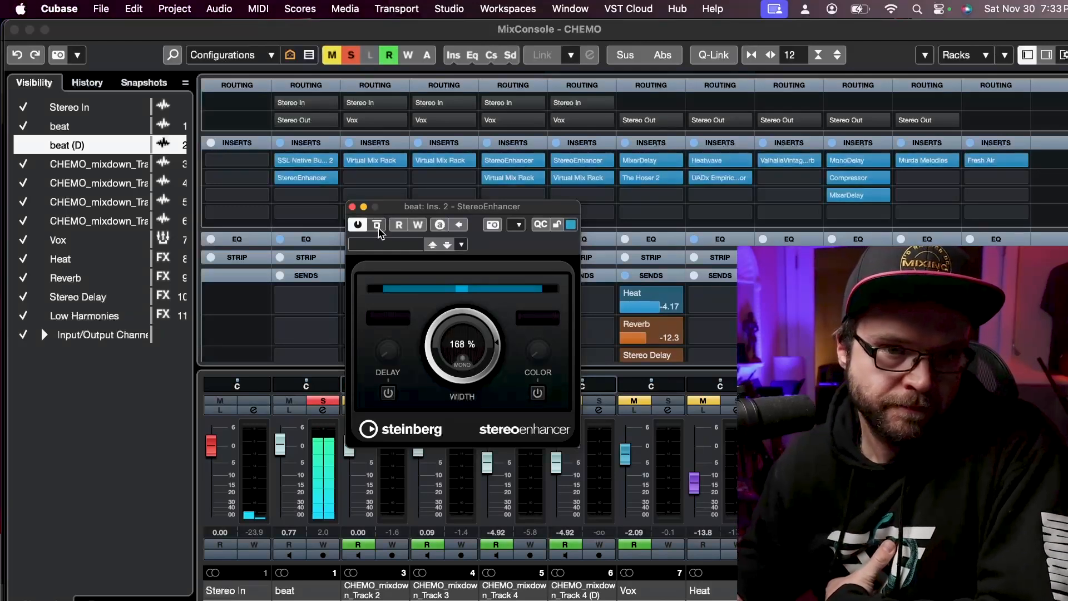
{"action": "left_click", "coordinate": [378, 228]}
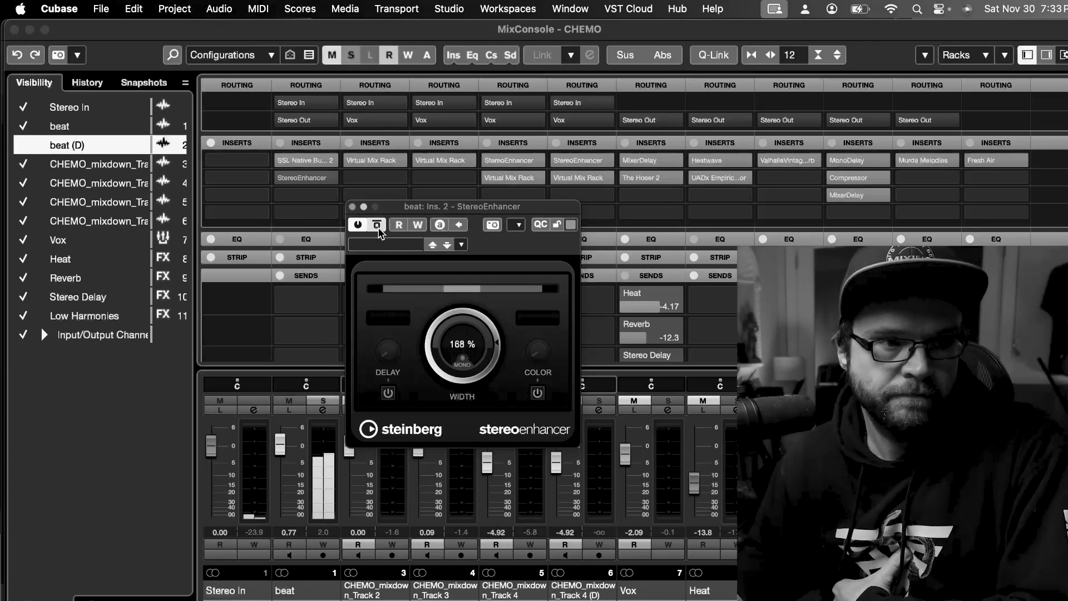
{"action": "left_click", "coordinate": [378, 229]}
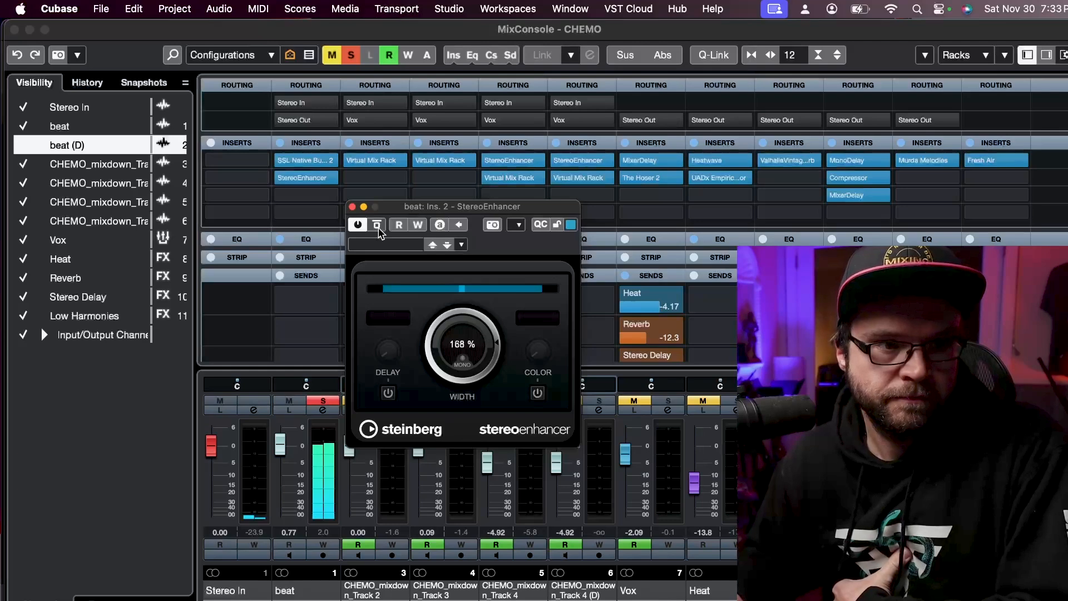
{"action": "left_click", "coordinate": [353, 207]}
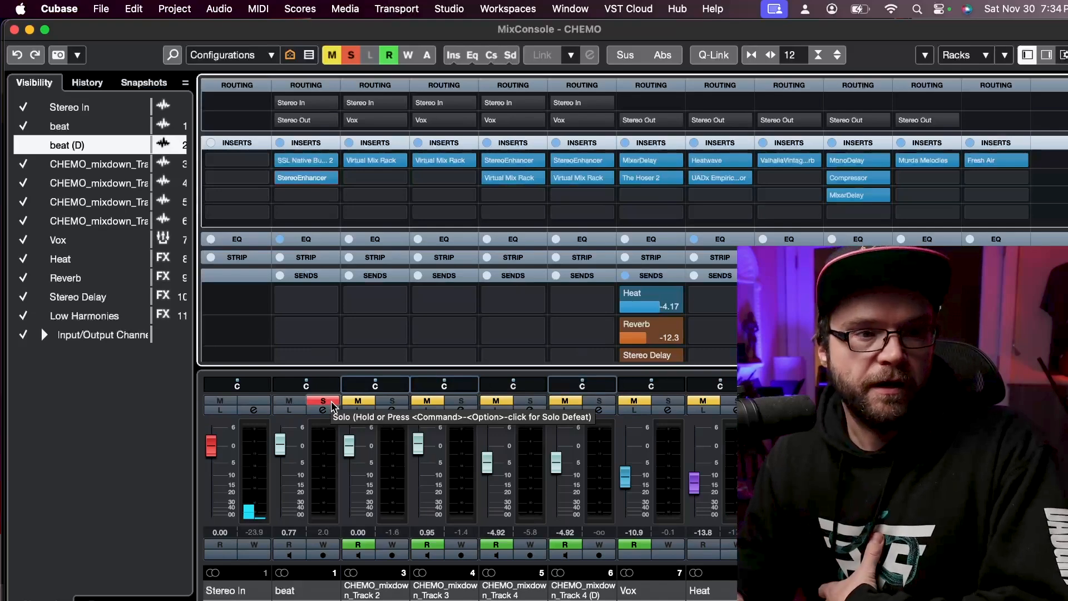
Step: Unsolo the beat channel and place the project cursor at bar 15 in the project window
{"action": "left_click", "coordinate": [332, 401]}
{"action": "key", "text": "F3"}
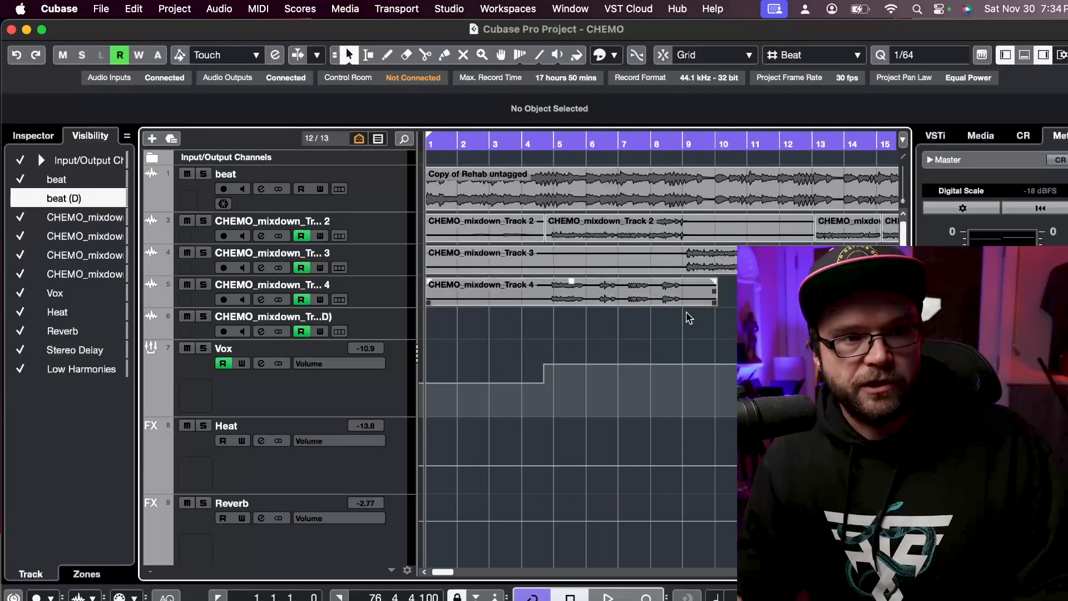
{"action": "key", "text": "g"}
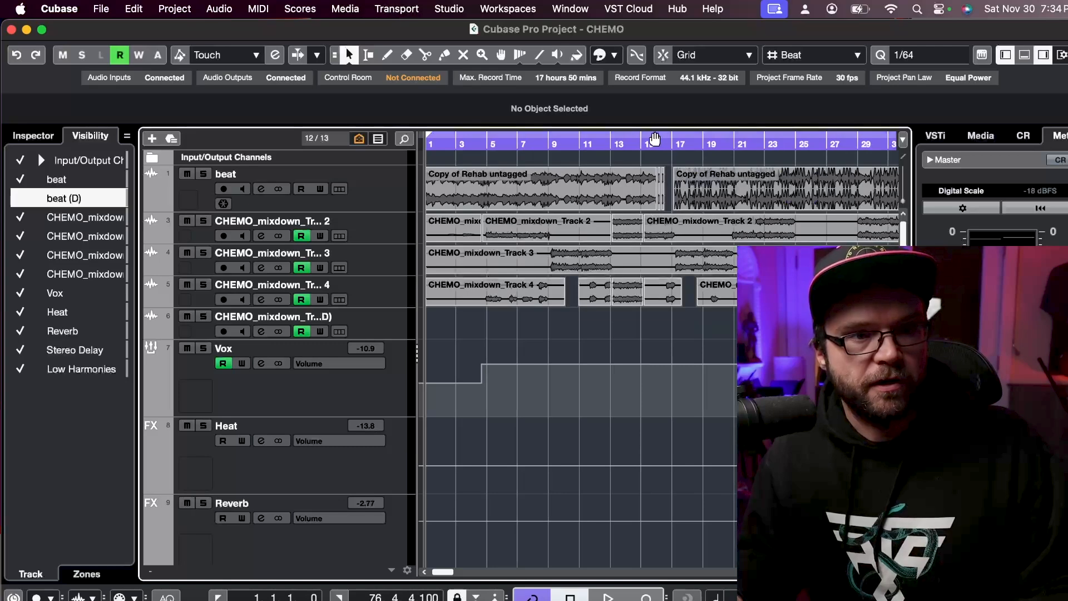
{"action": "left_click", "coordinate": [640, 141]}
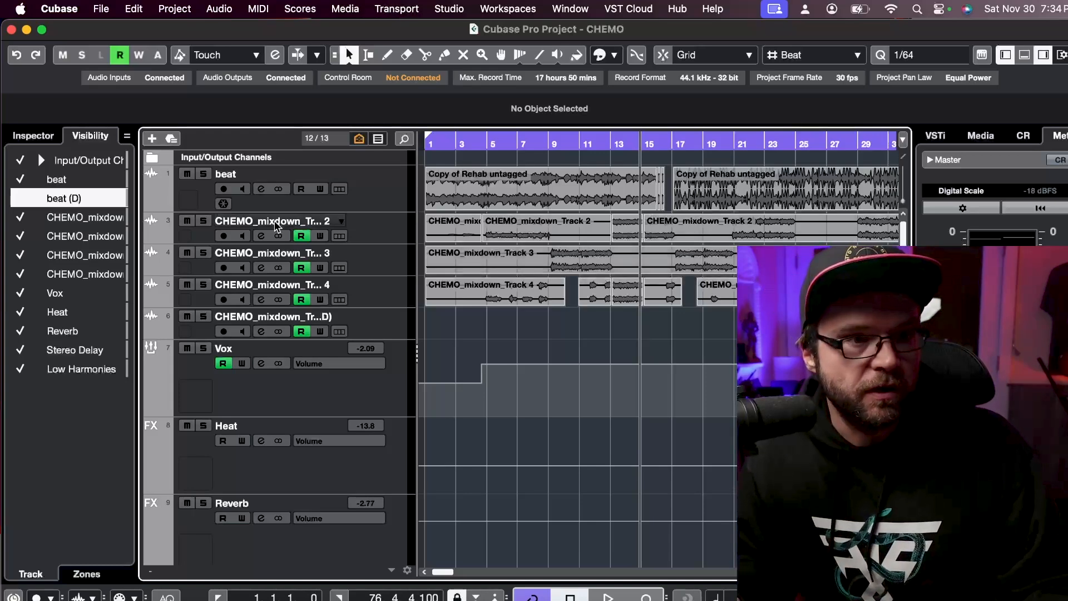
Step: Solo the Vox group track and play the vocals from about bar 16
{"action": "scroll", "coordinate": [264, 472], "scroll_direction": "down", "scroll_amount": 2}
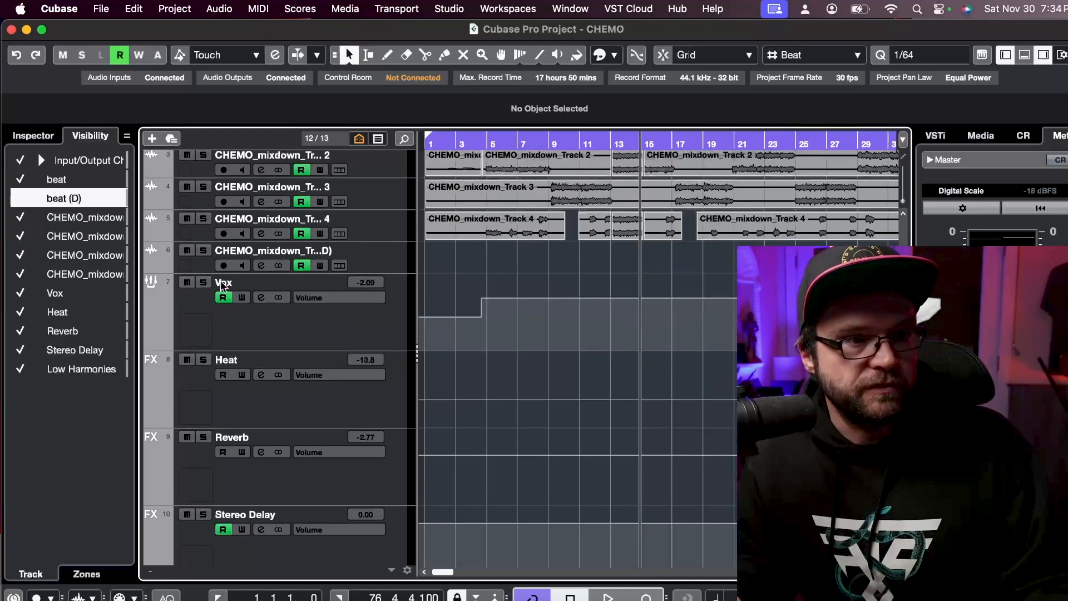
{"action": "left_click", "coordinate": [203, 282]}
{"action": "scroll", "coordinate": [358, 404], "scroll_direction": "down", "scroll_amount": 2}
{"action": "scroll", "coordinate": [358, 403], "scroll_direction": "up", "scroll_amount": 4}
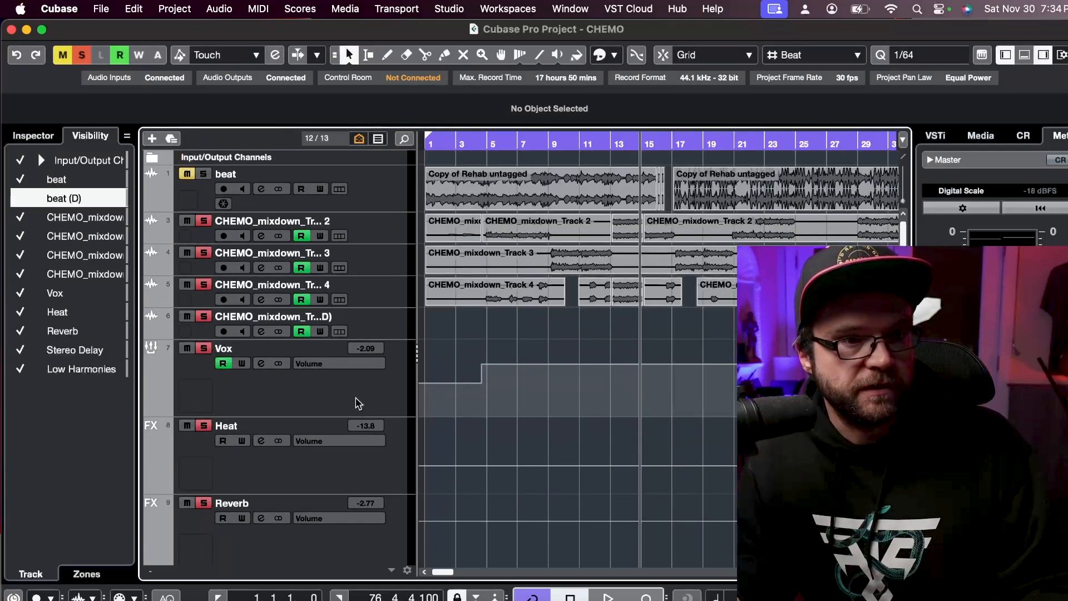
{"action": "left_click", "coordinate": [657, 143]}
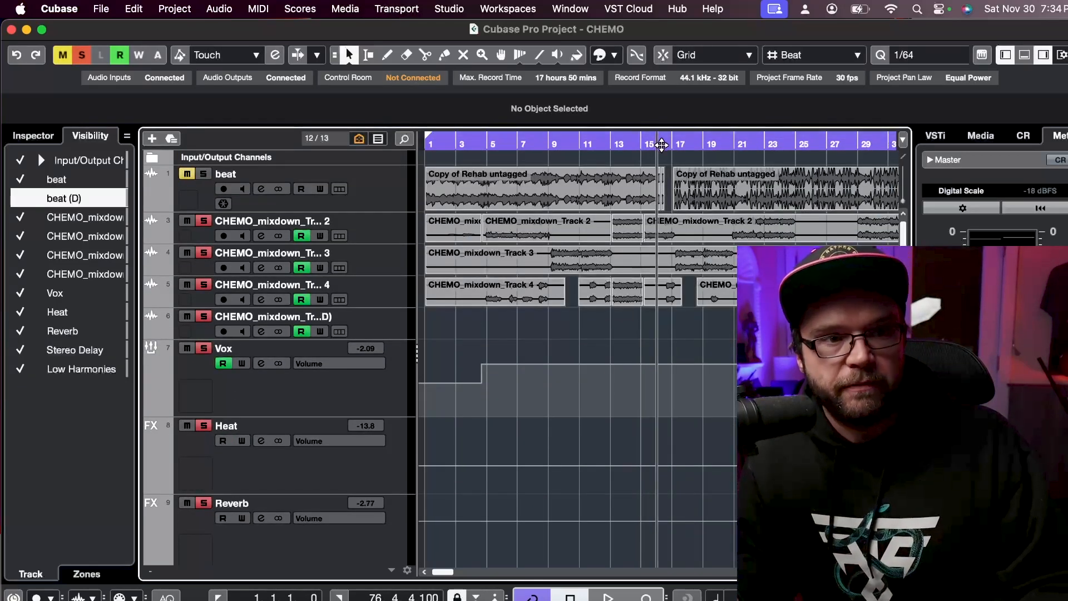
{"action": "key", "text": "space"}
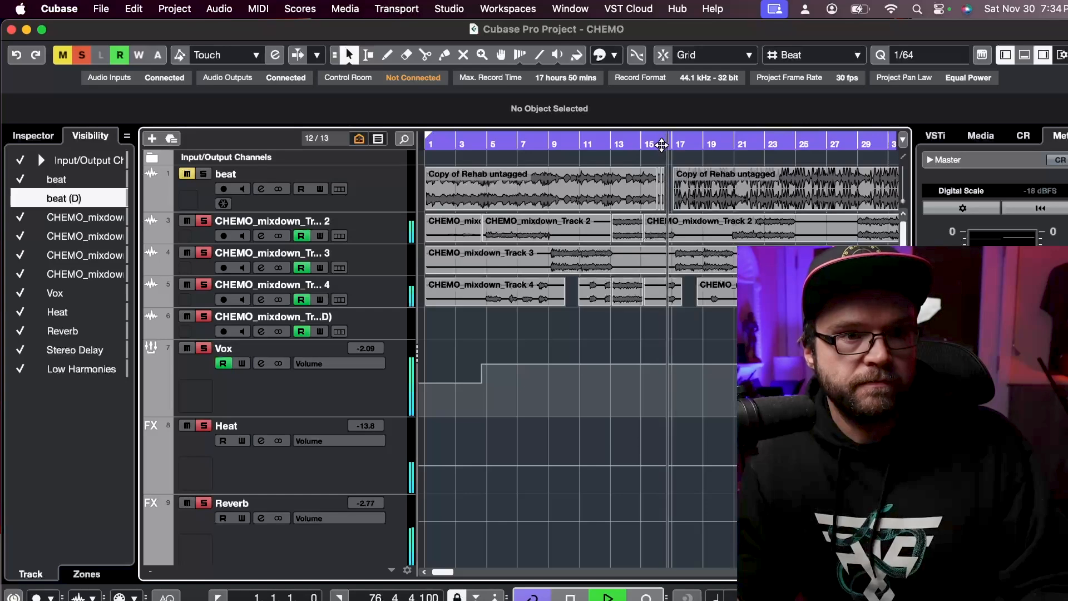
{"action": "key", "text": "space"}
Step: Replay the soloed vocals and effects from about bar 14 through the transition into bar 17
{"action": "scroll", "coordinate": [656, 334], "scroll_direction": "down", "scroll_amount": 2}
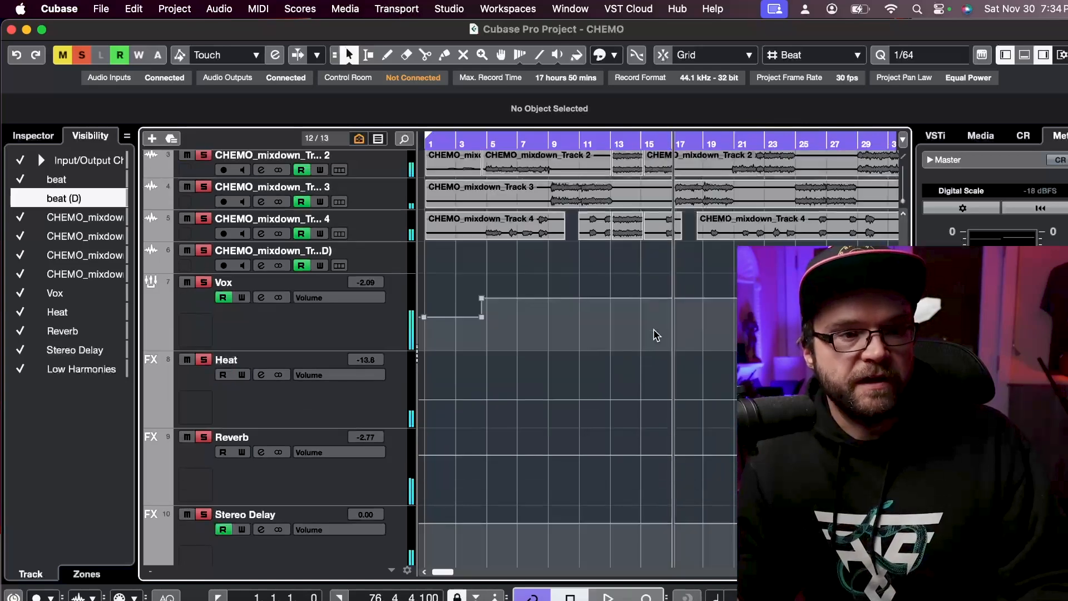
{"action": "scroll", "coordinate": [657, 334], "scroll_direction": "down", "scroll_amount": 4}
{"action": "scroll", "coordinate": [652, 324], "scroll_direction": "up", "scroll_amount": 6}
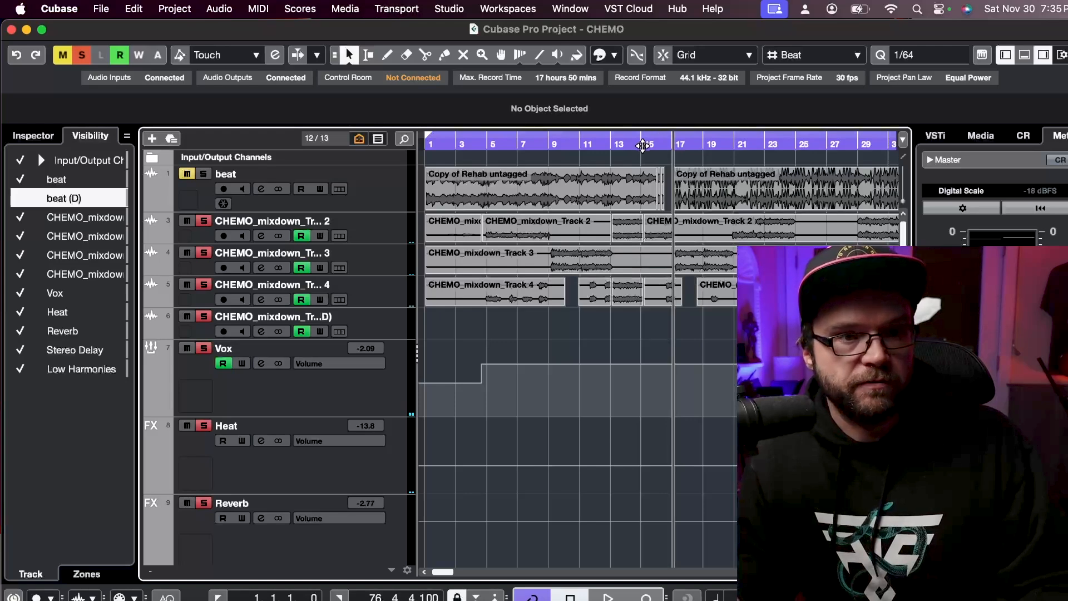
{"action": "left_click", "coordinate": [624, 144]}
{"action": "key", "text": "space"}
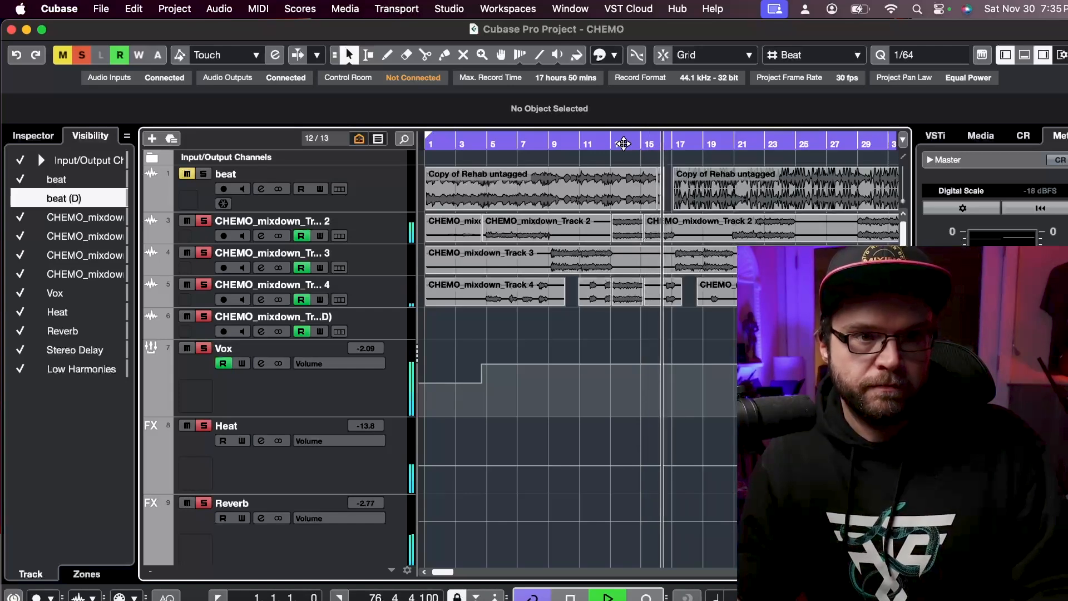
{"action": "key", "text": "space"}
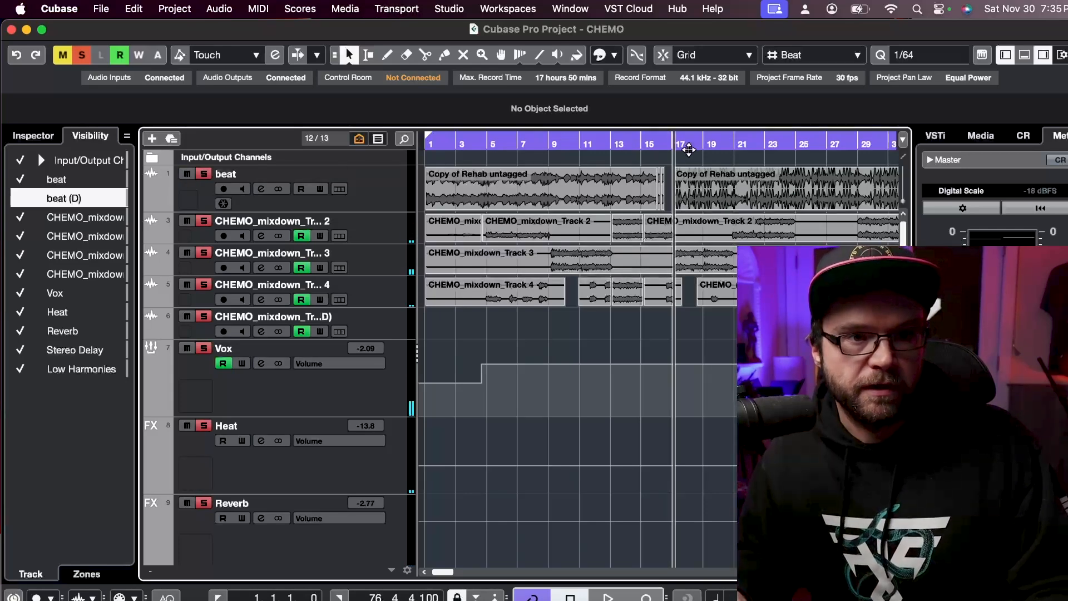
Step: Play the beat and vocals together from about bar 16, deactivate all solo states, and return to the mixer
{"action": "left_click", "coordinate": [662, 144]}
{"action": "key", "text": "space"}
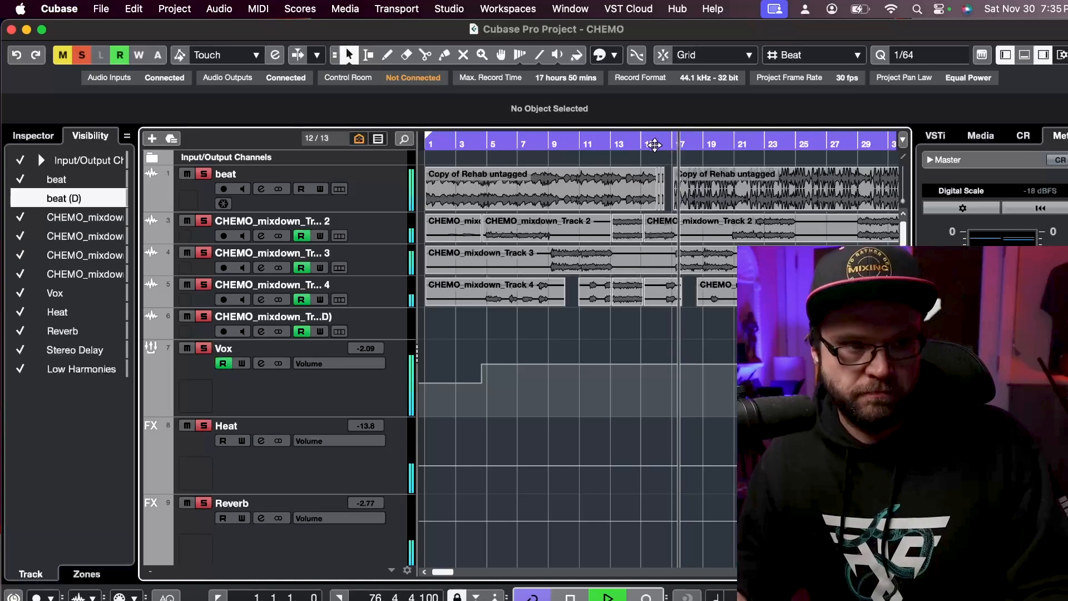
{"action": "key", "text": "space"}
{"action": "left_click", "coordinate": [82, 56]}
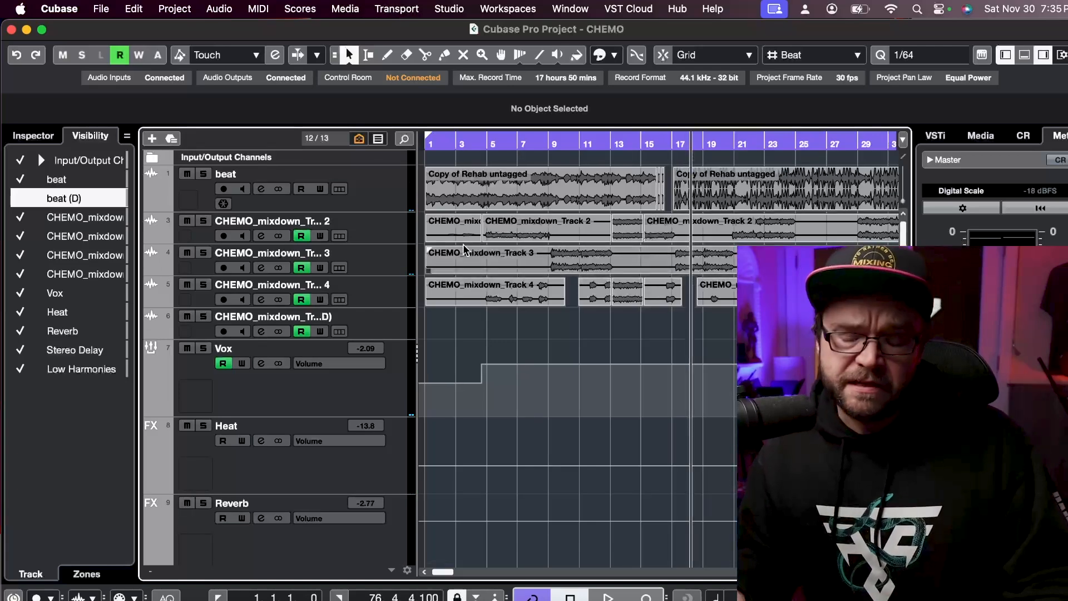
{"action": "key", "text": "F3"}
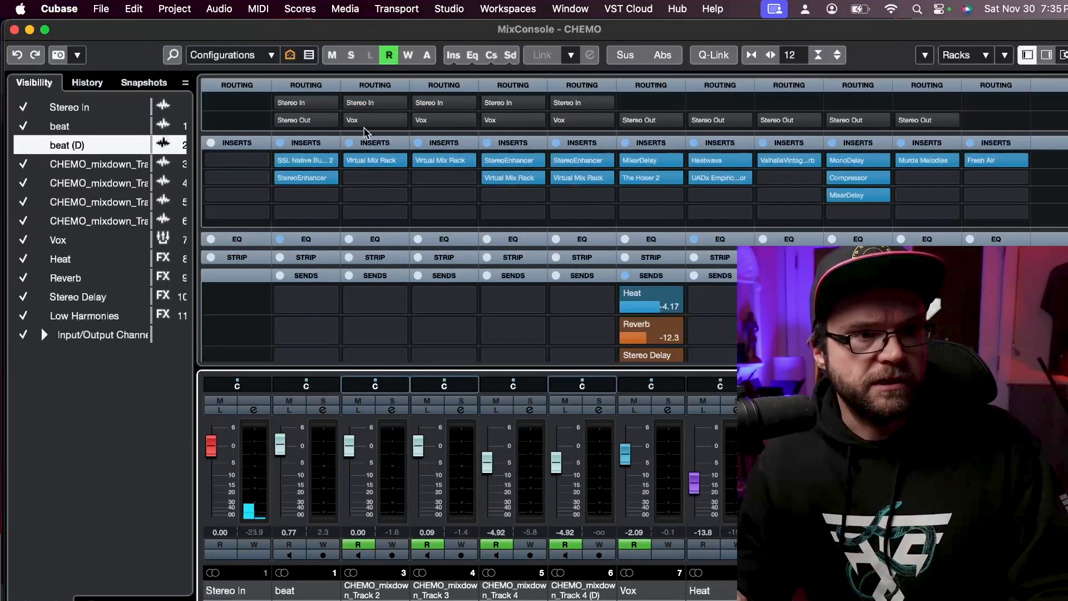
Step: Bypass the inserts on all channels and solo the vocal tracks with the Vox group, muting the Heat channel
{"action": "left_click", "coordinate": [373, 143], "text": "alt"}
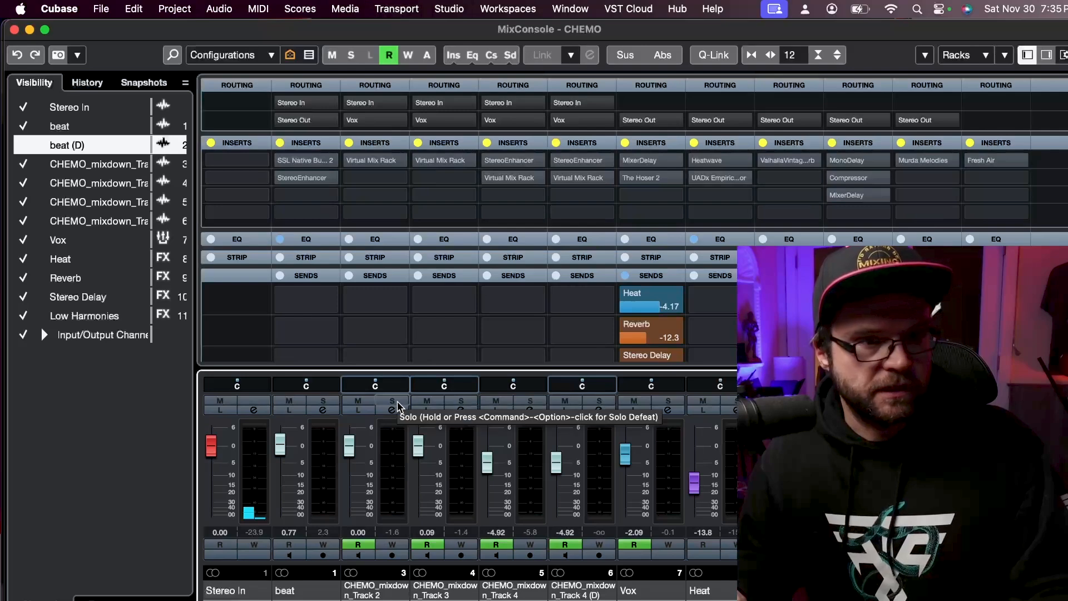
{"action": "left_click_drag", "start_coordinate": [392, 401], "coordinate": [729, 401]}
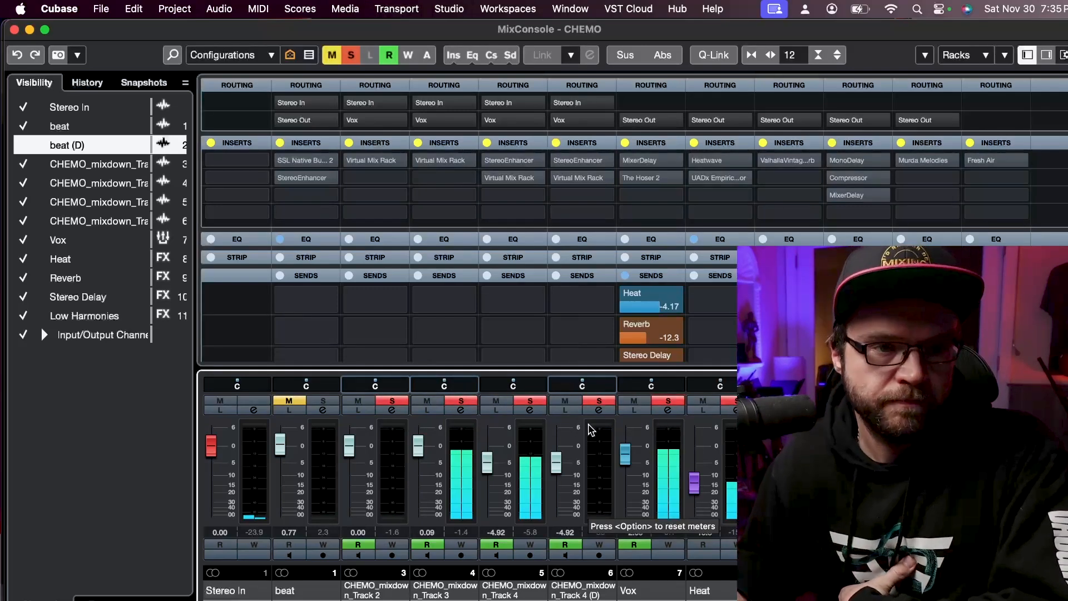
{"action": "left_click", "coordinate": [707, 401]}
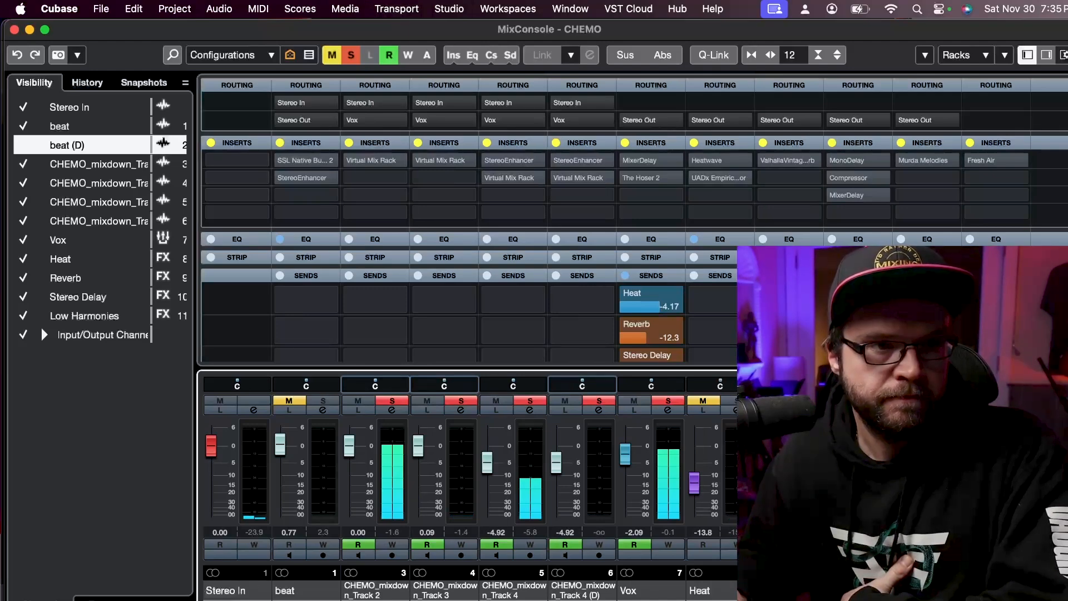
Step: Bypass the EQ on all channels, and then reactivate all EQs and inserts
{"action": "left_click", "coordinate": [472, 55]}
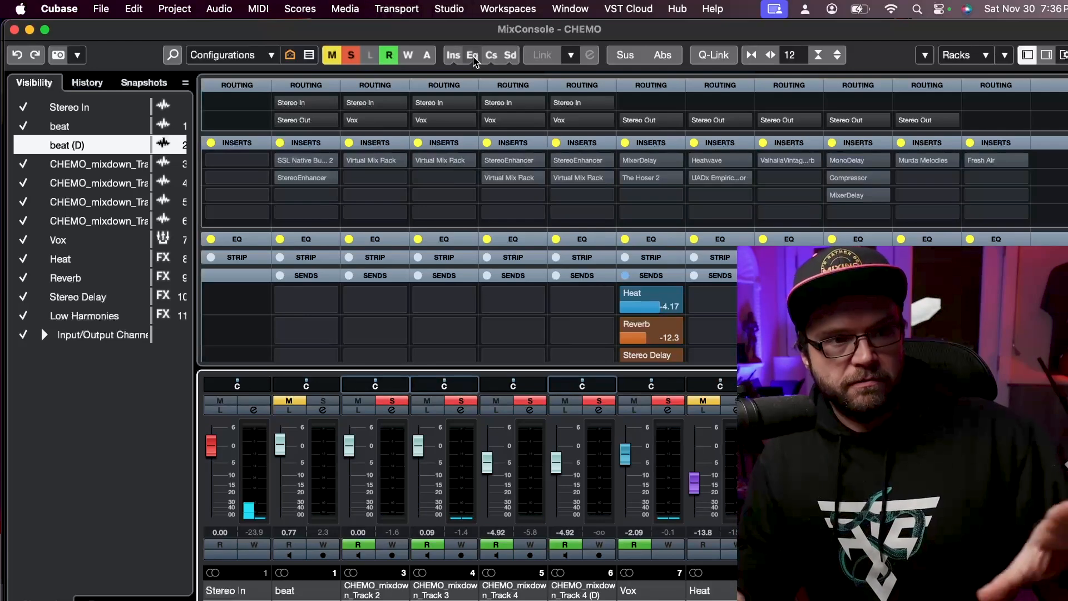
{"action": "left_click", "coordinate": [473, 56]}
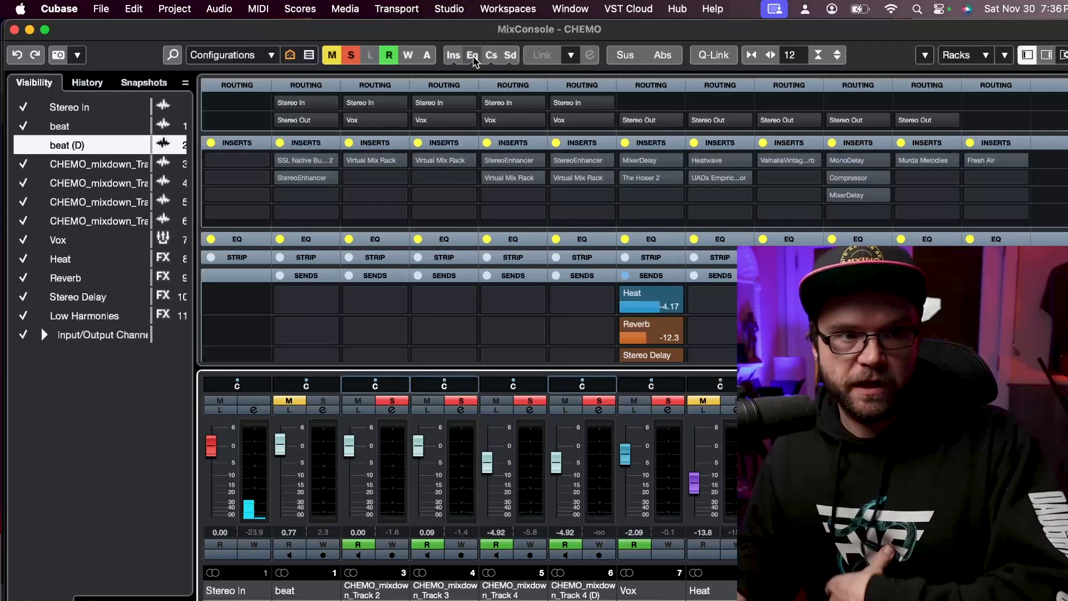
{"action": "left_click", "coordinate": [459, 59]}
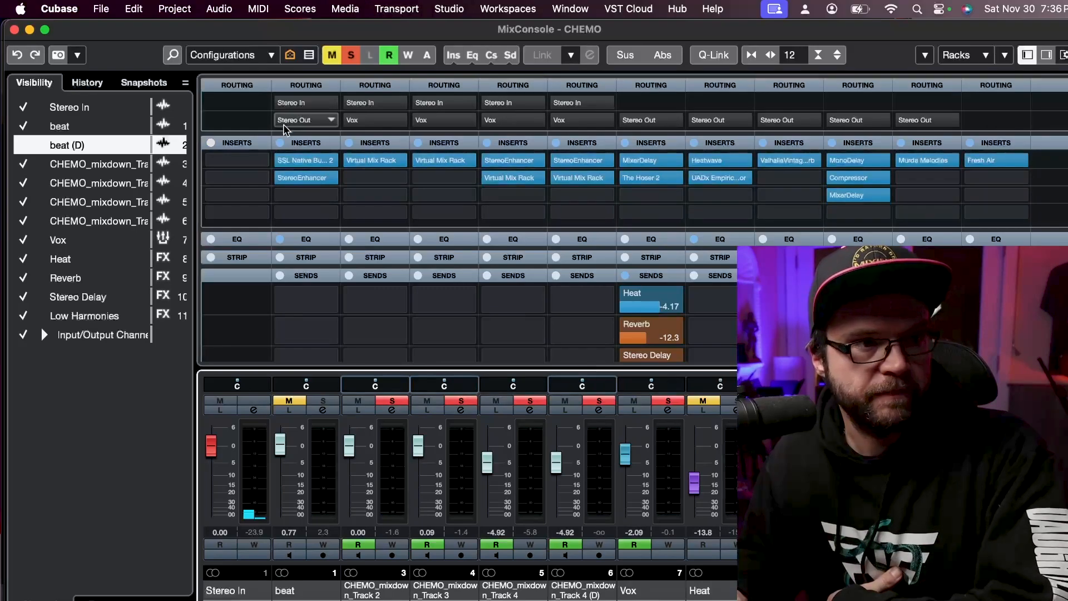
Step: Open the channel settings of CHEMO_mixdown_Track 2 and compare its low cut at 12 dB/Oct and 48 dB/Oct
{"action": "left_click", "coordinate": [397, 408]}
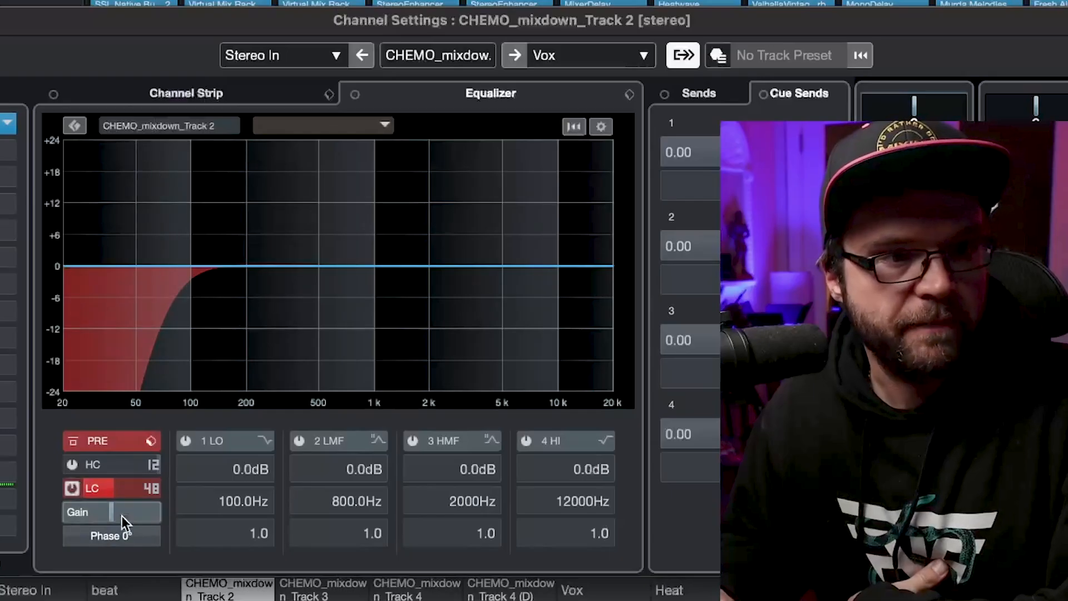
{"action": "mouse_move", "coordinate": [84, 492]}
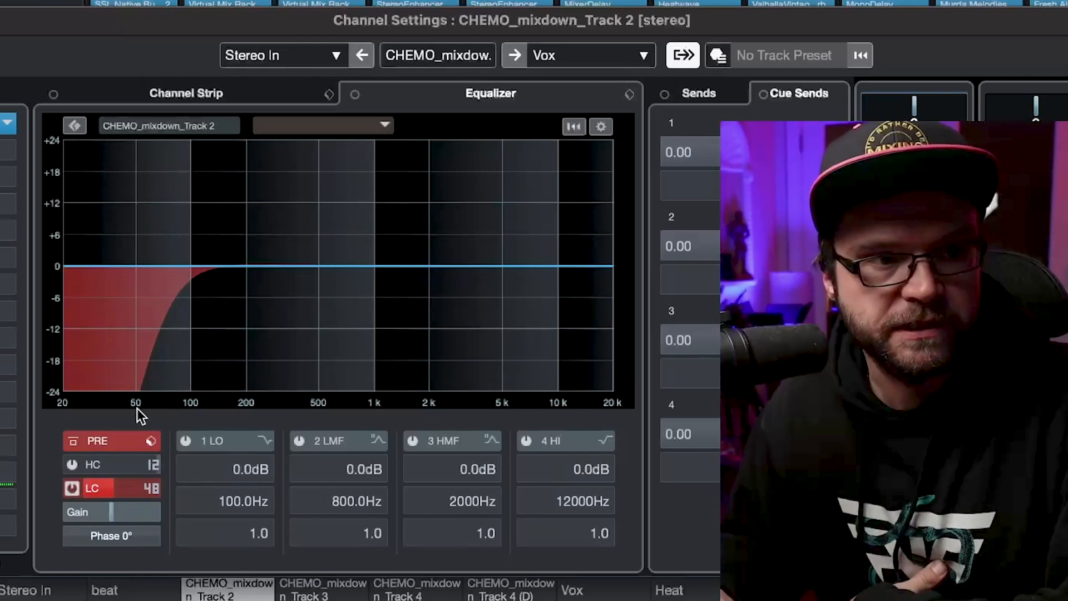
{"action": "left_click", "coordinate": [156, 493]}
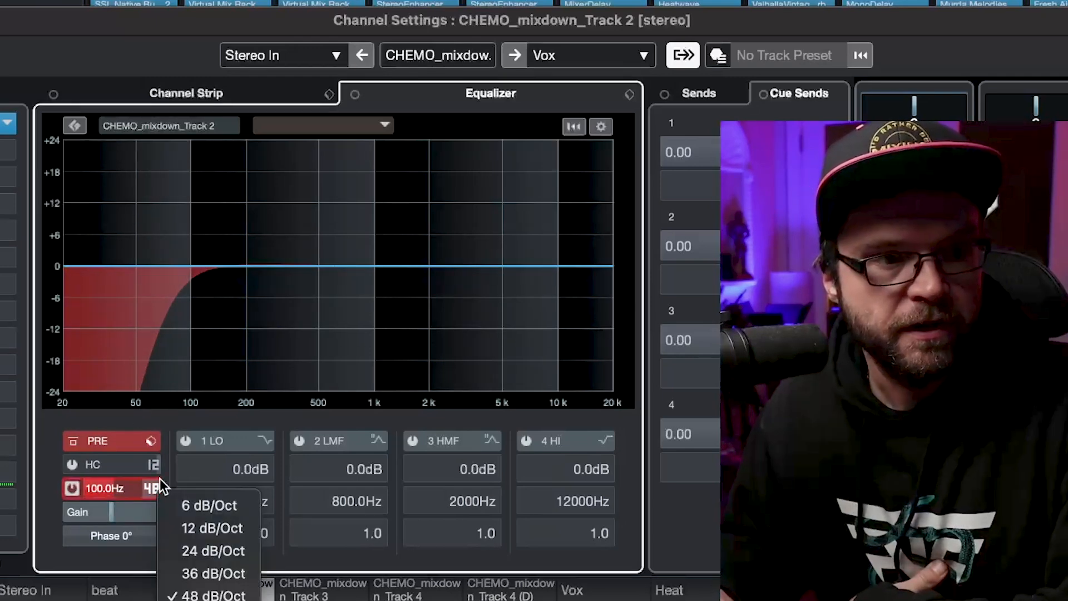
{"action": "left_click", "coordinate": [205, 527]}
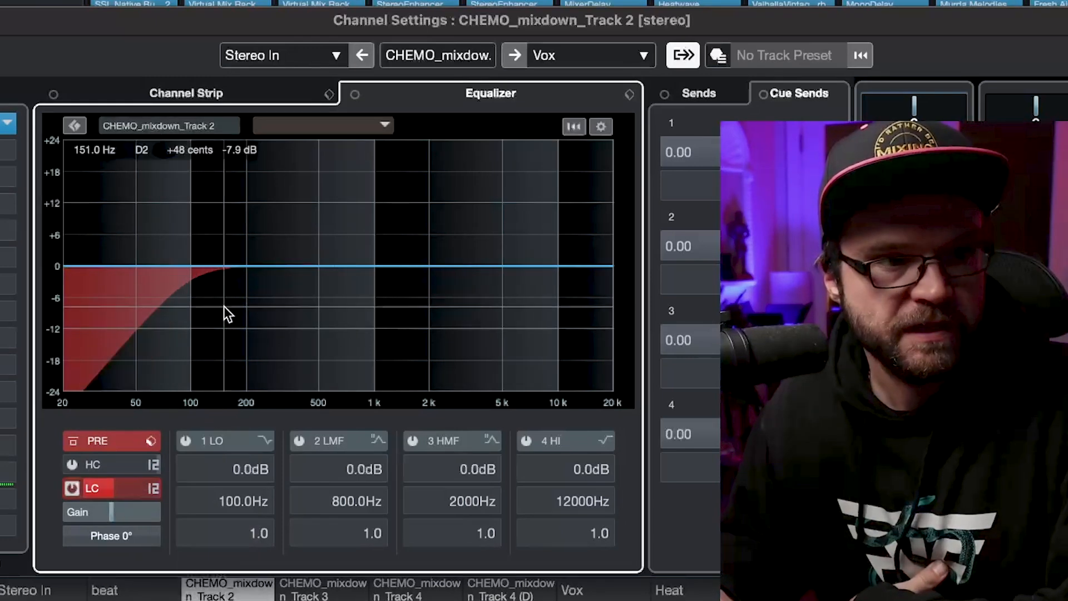
{"action": "left_click", "coordinate": [155, 487]}
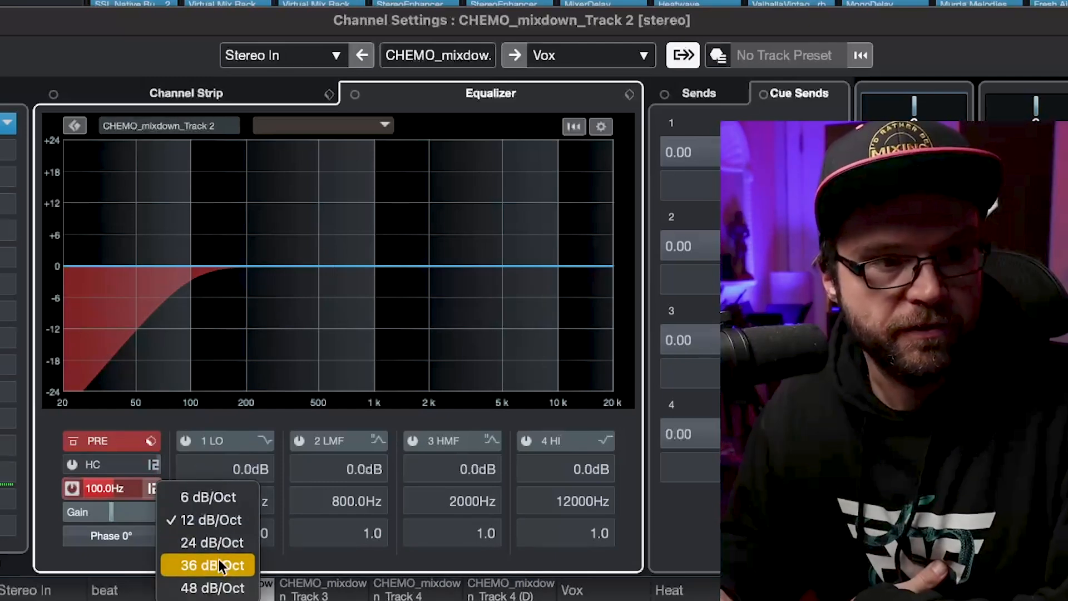
{"action": "left_click", "coordinate": [215, 584]}
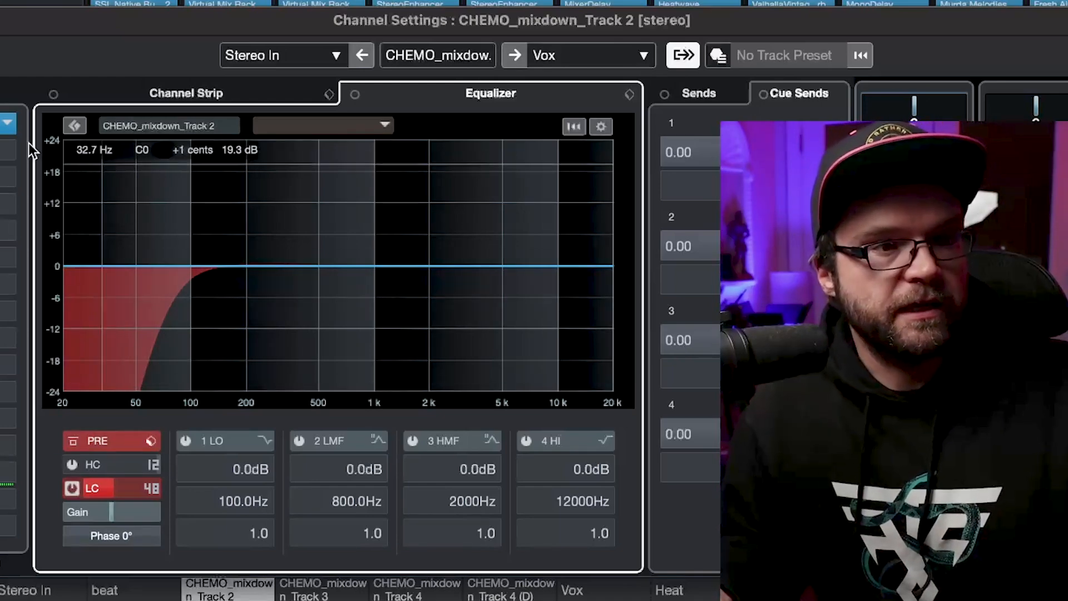
Step: Play the vocal on CHEMO_mixdown_Track 2 and compare it with the low-cut filter off and on
{"action": "key", "text": "space"}
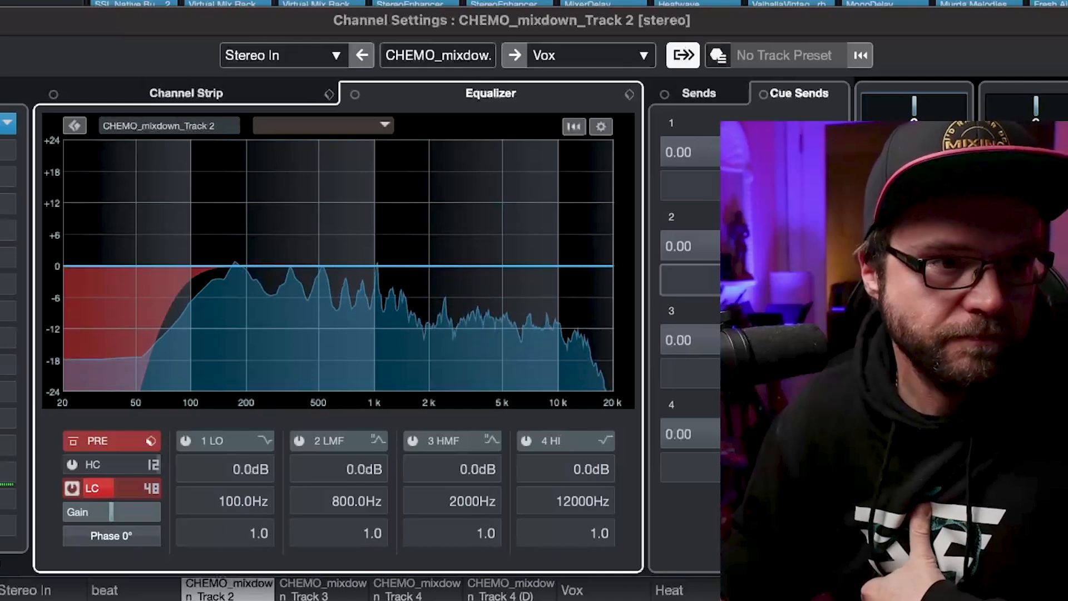
{"action": "left_click", "coordinate": [74, 488]}
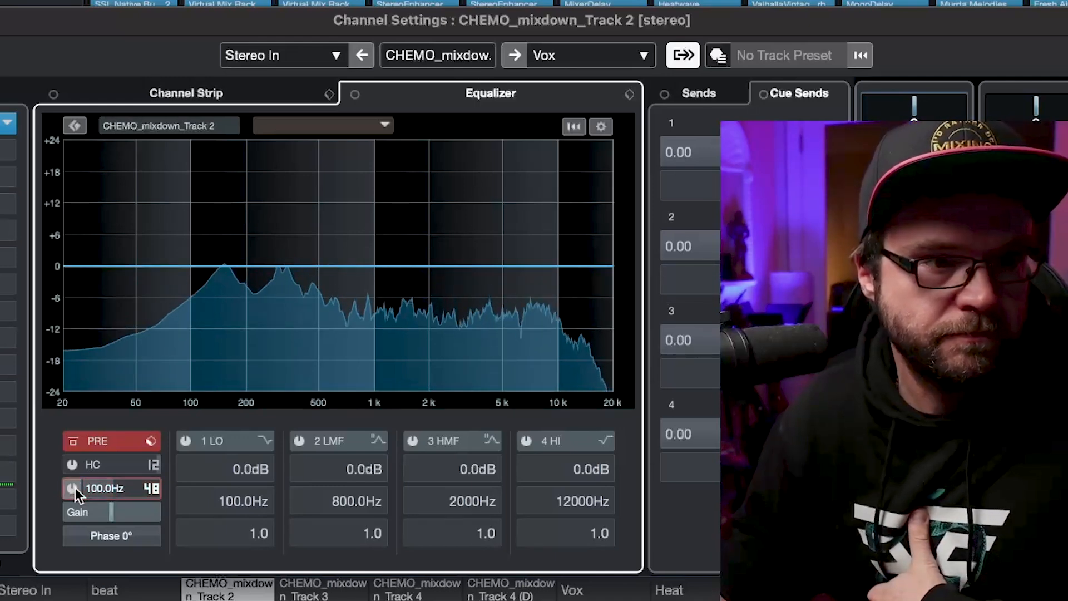
{"action": "left_click", "coordinate": [74, 488]}
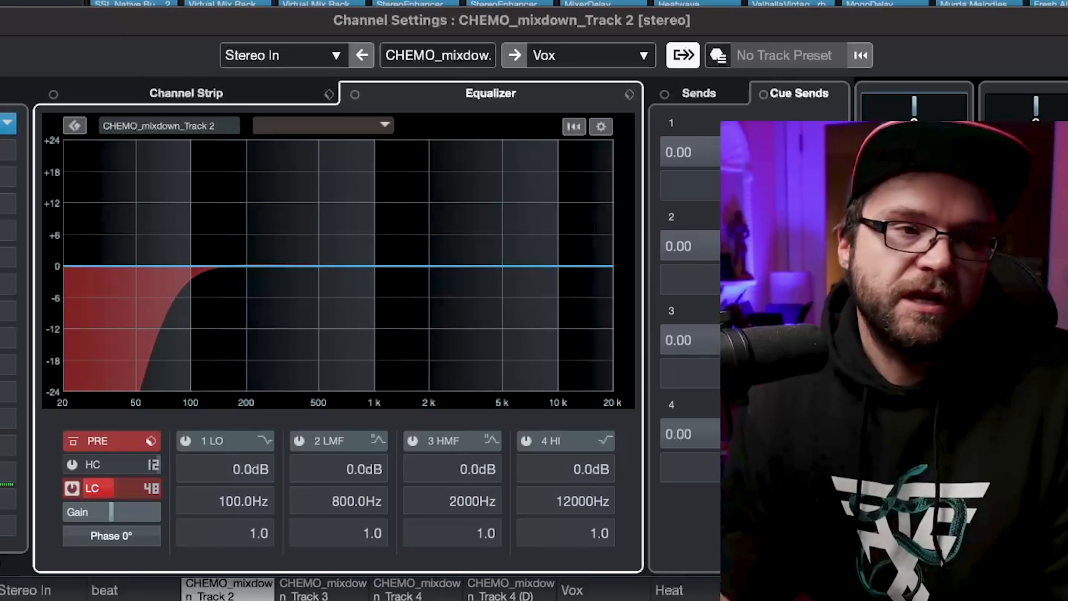
Step: Show the Virtual Mix Rack insert of CHEMO_mixdown_Track 2, reposition its window, and put it away to return to the mixer
{"action": "left_click", "coordinate": [1, 123]}
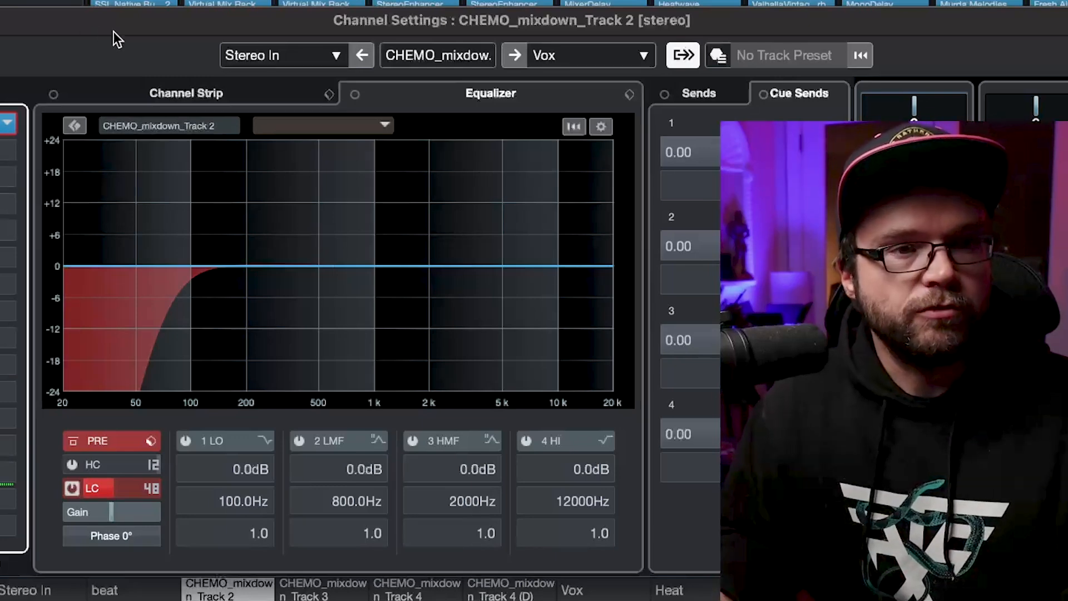
{"action": "left_click", "coordinate": [492, 84]}
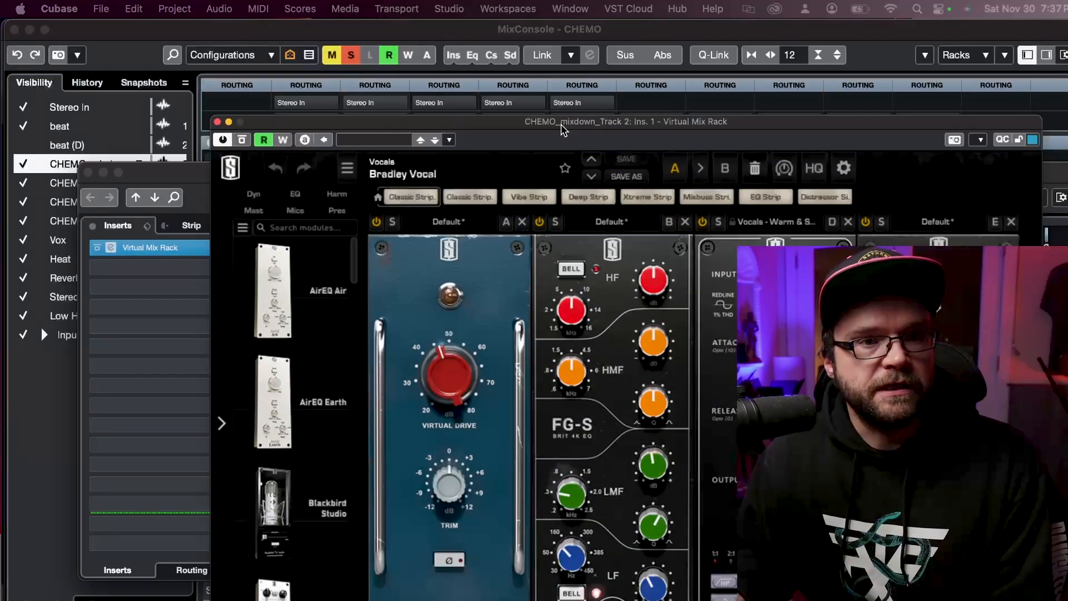
{"action": "left_click_drag", "start_coordinate": [564, 129], "coordinate": [454, 58]}
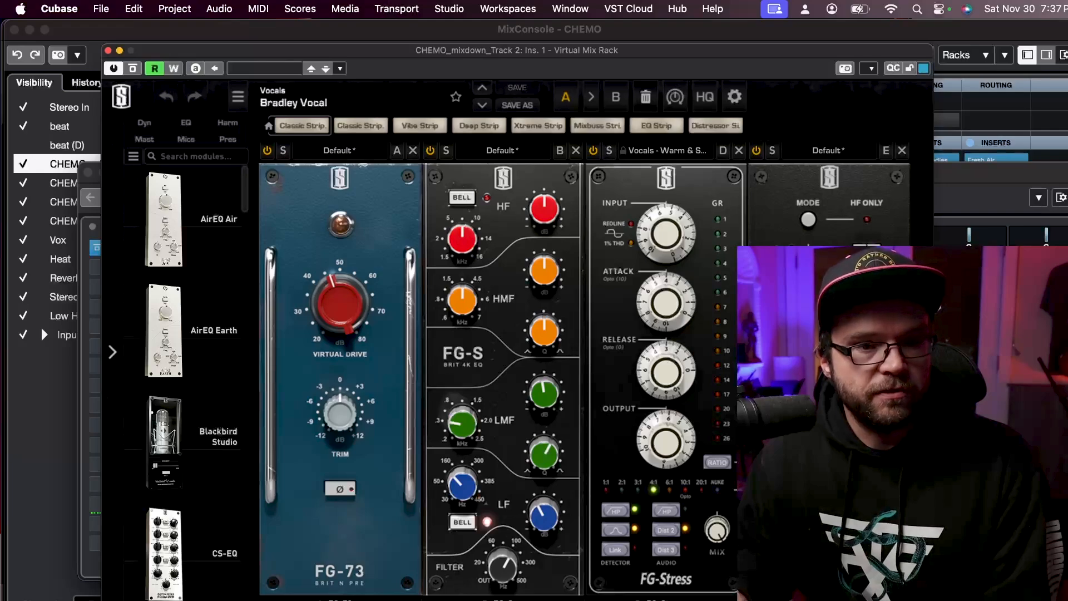
{"action": "left_click", "coordinate": [282, 42]}
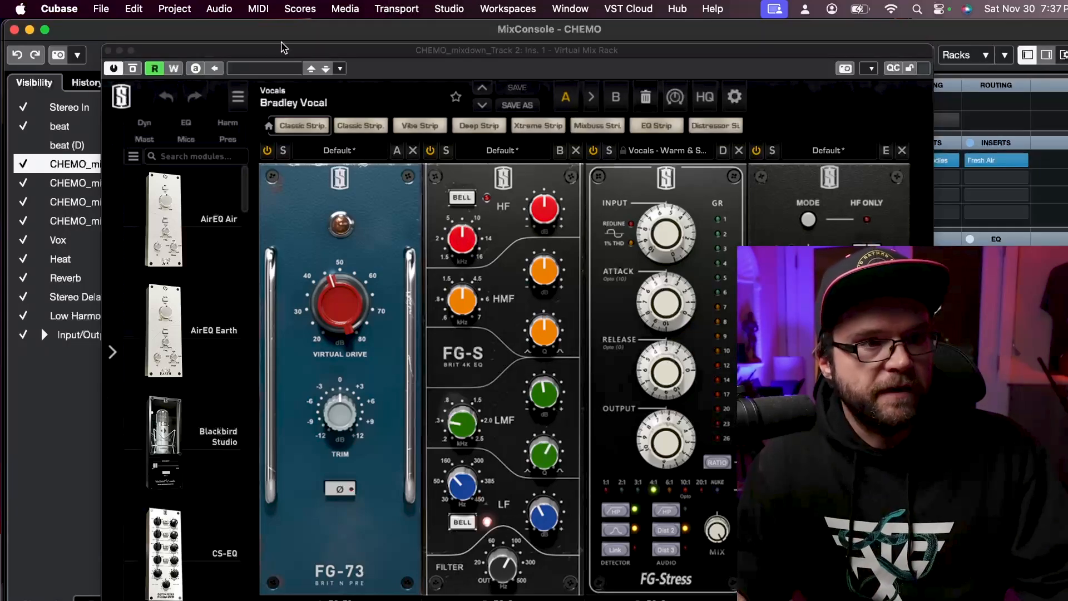
{"action": "left_click", "coordinate": [119, 50]}
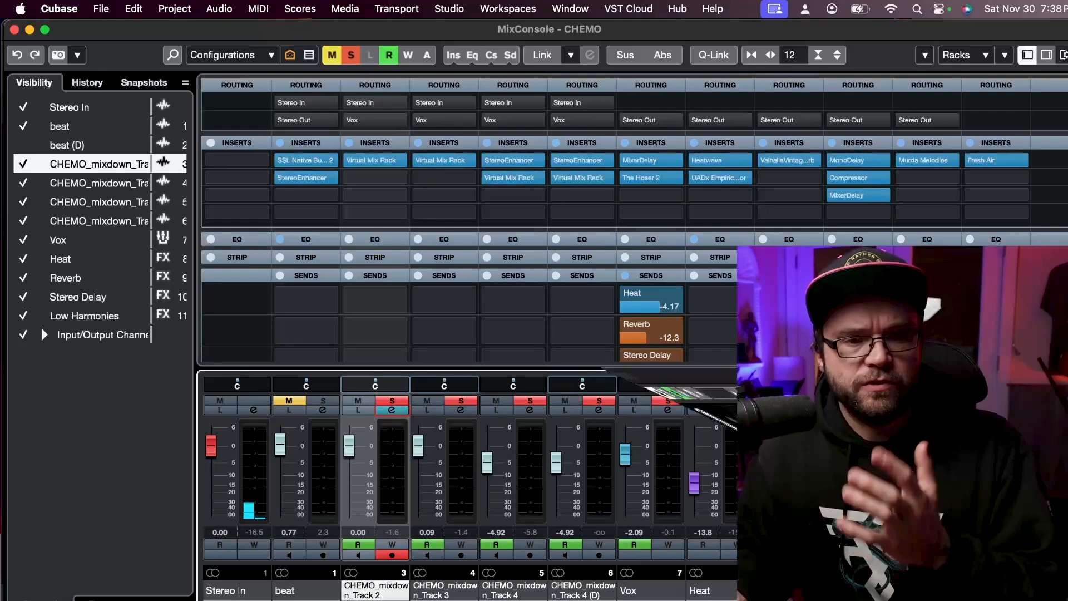
Step: Reopen Track 2's Virtual Mix Rack, examine the LMF and LF bands of its FG-S EQ, and close the plug-in
{"action": "left_click", "coordinate": [371, 160]}
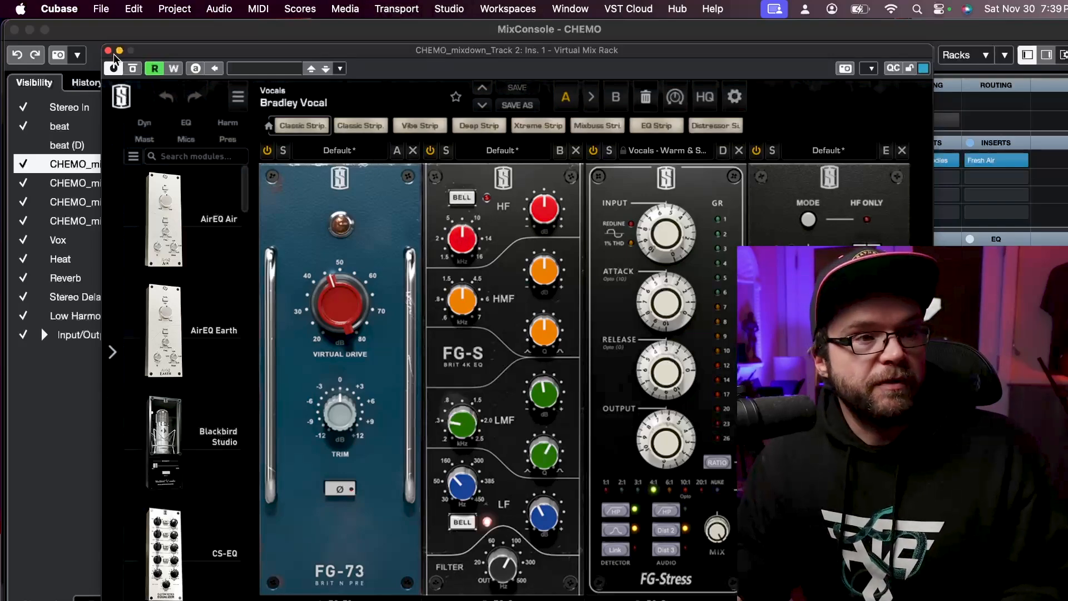
{"action": "left_click", "coordinate": [120, 51]}
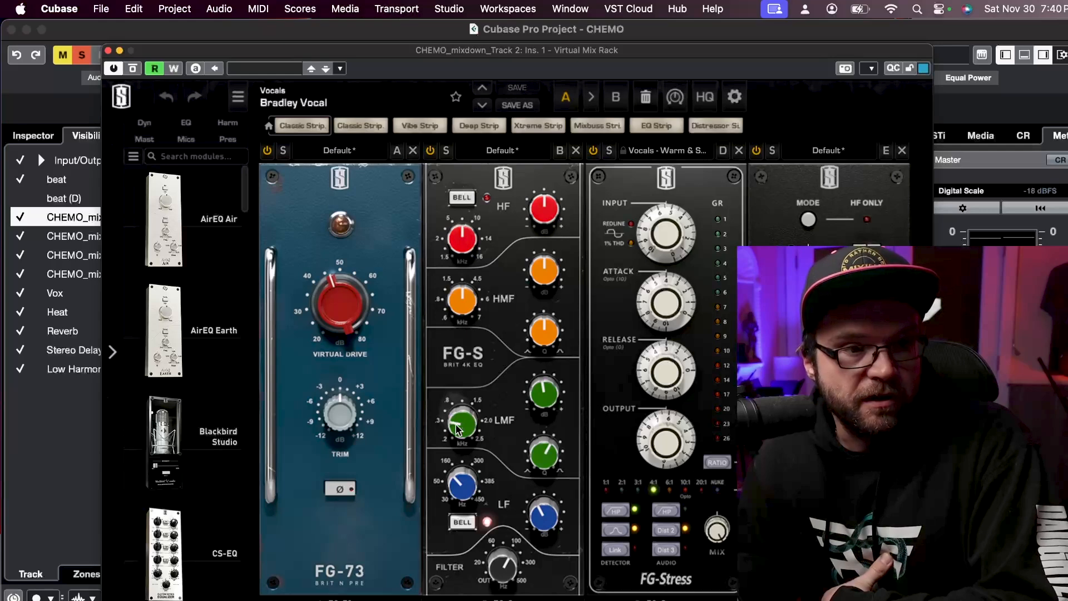
{"action": "mouse_move", "coordinate": [459, 431]}
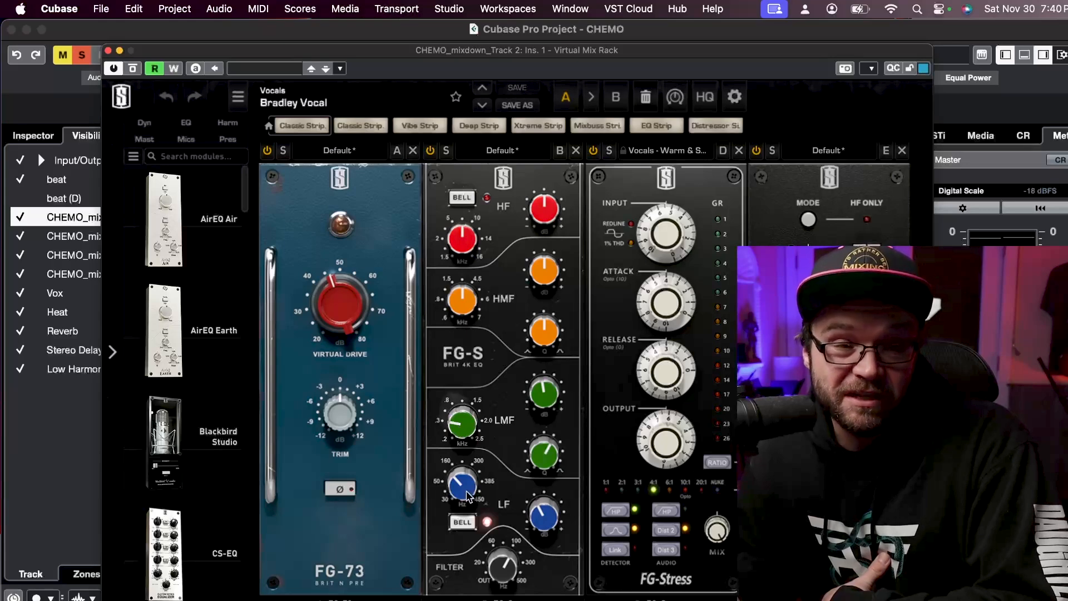
{"action": "mouse_move", "coordinate": [466, 492]}
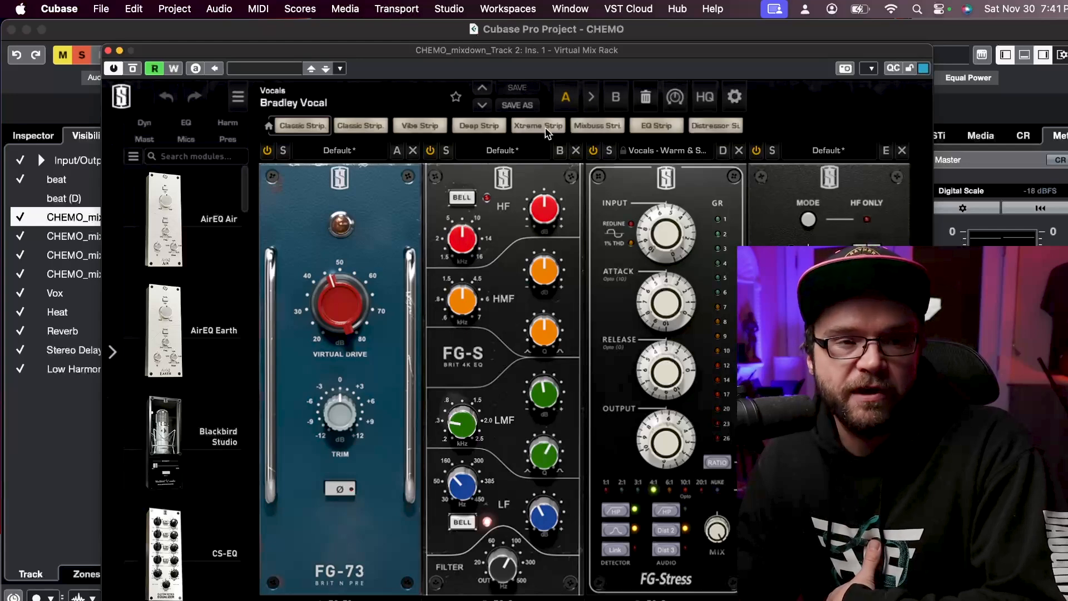
{"action": "left_click", "coordinate": [109, 50]}
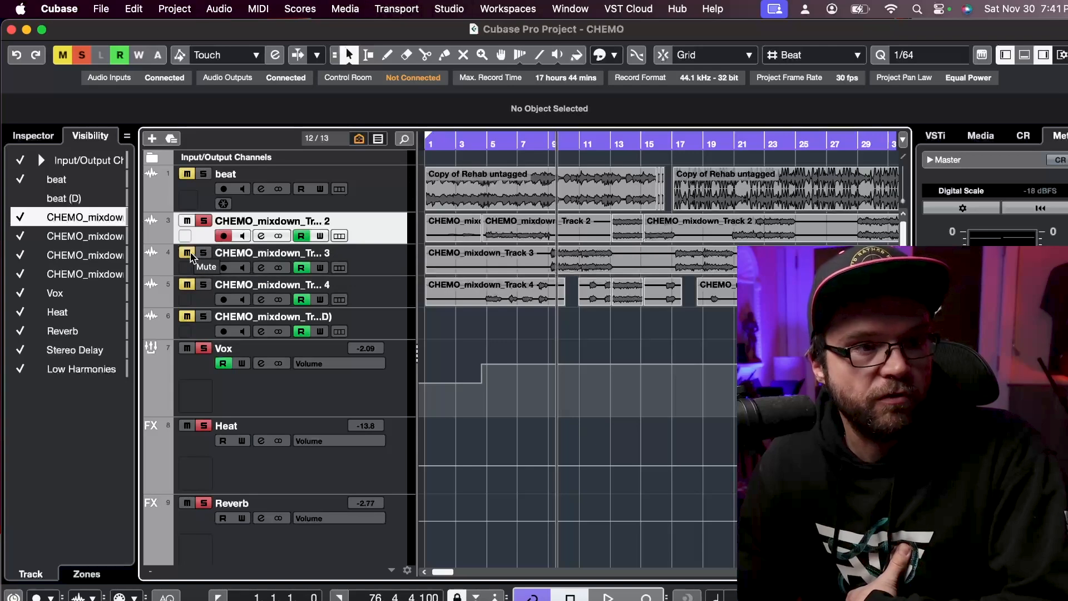
Step: Unmute CHEMO_mixdown_Track 3, Track 4 and Track 4 (D), and play the soloed vocals from about bar 5
{"action": "left_click", "coordinate": [189, 253]}
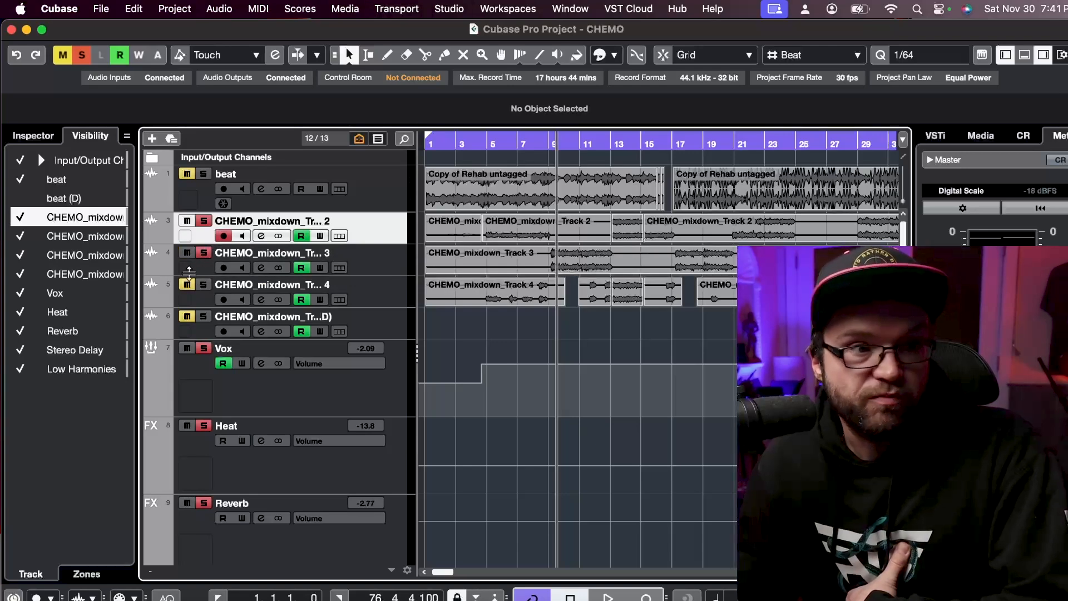
{"action": "left_click", "coordinate": [187, 284]}
{"action": "left_click", "coordinate": [186, 316]}
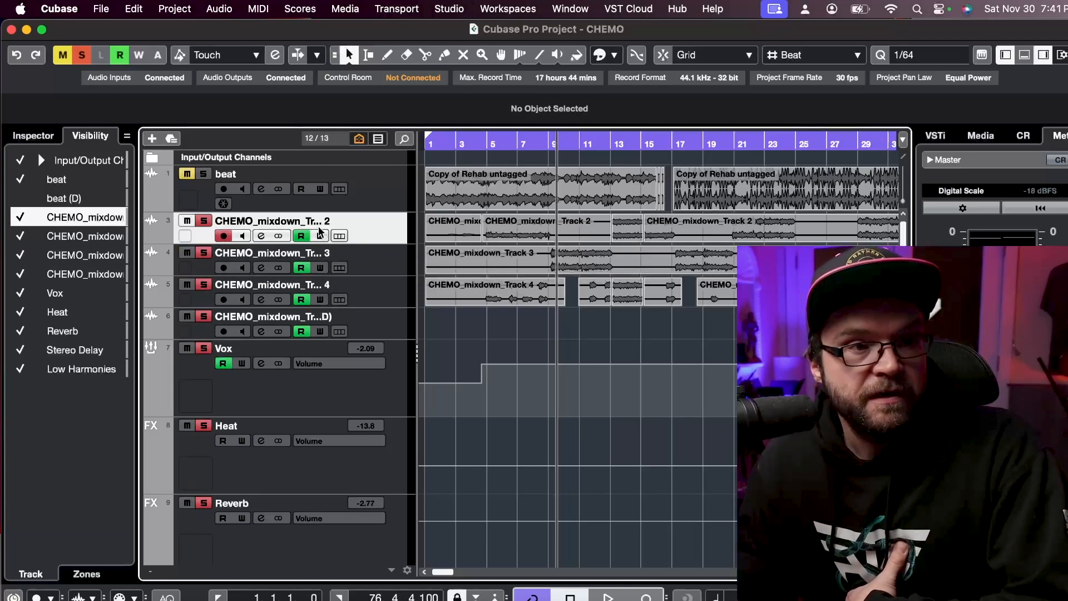
{"action": "left_click", "coordinate": [481, 141]}
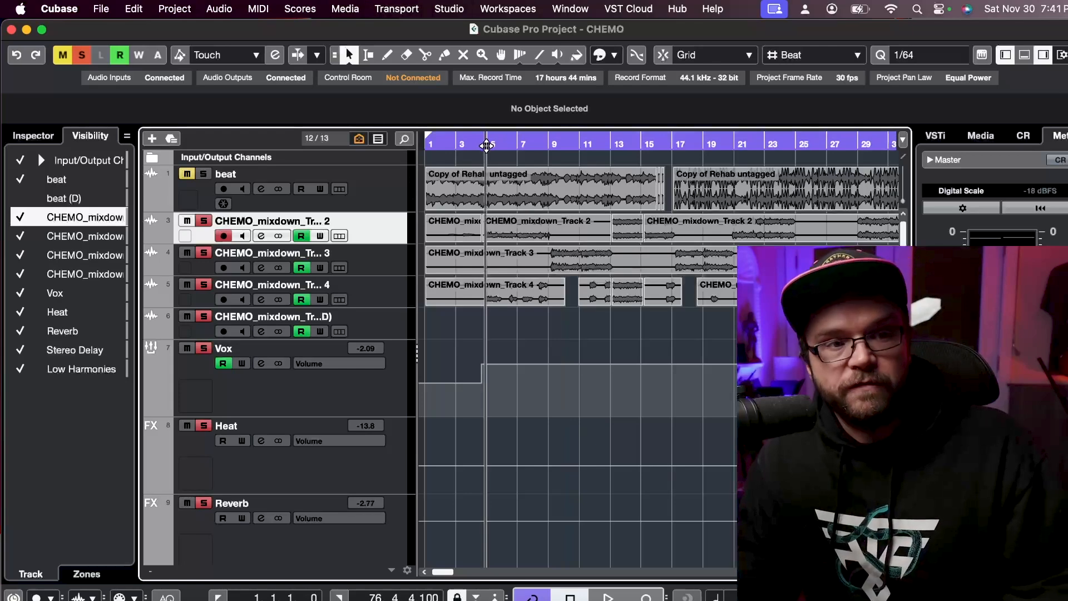
{"action": "key", "text": "space"}
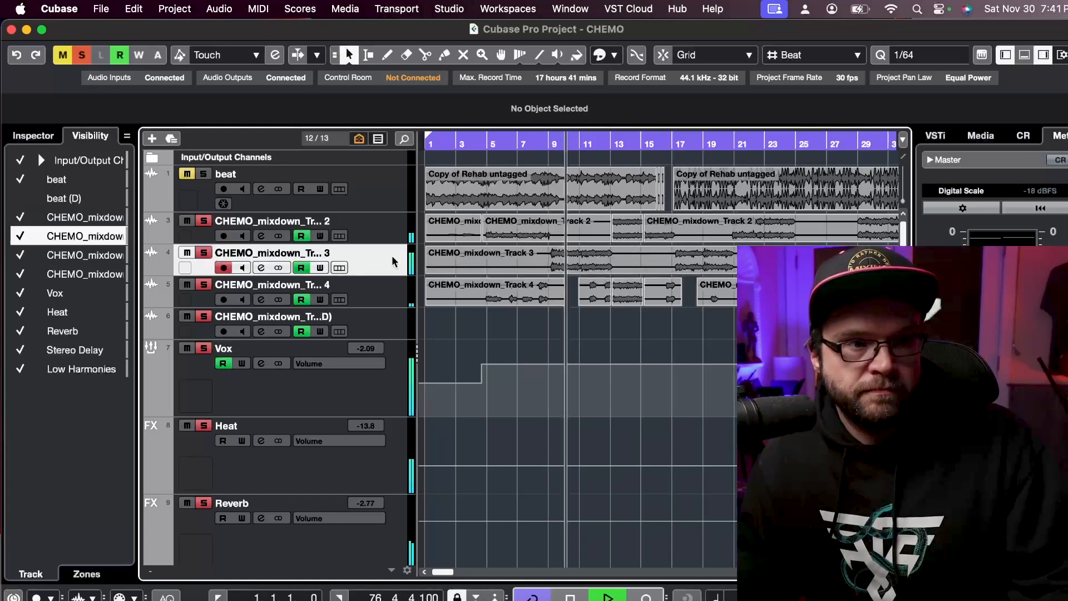
Step: Examine the channel EQ and Virtual Mix Rack settings of CHEMO_mixdown_Track 3 during playback, and close both windows
{"action": "left_click", "coordinate": [261, 268]}
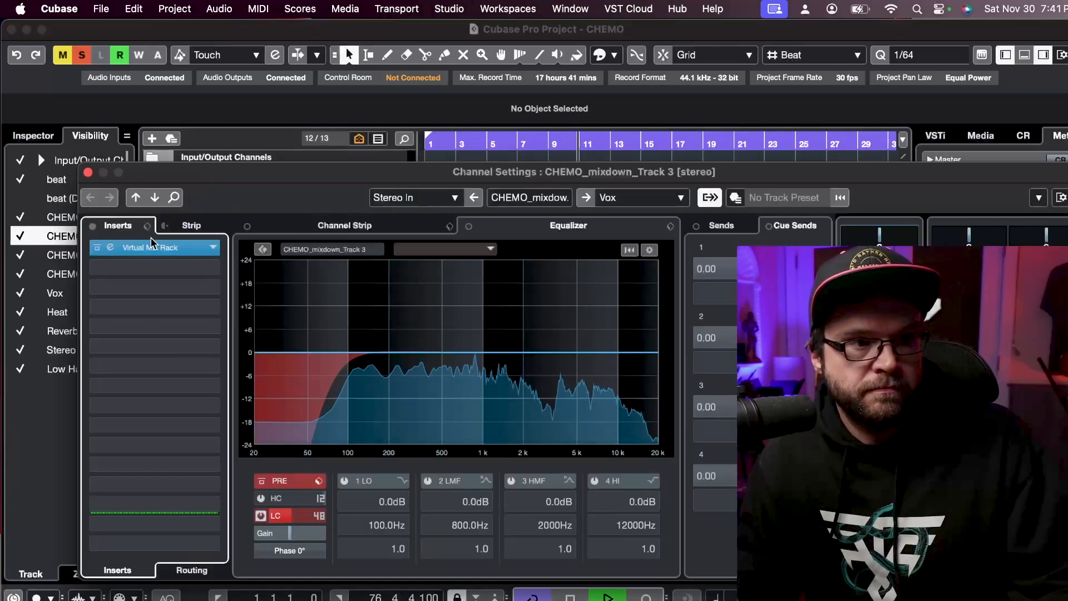
{"action": "left_click", "coordinate": [152, 247]}
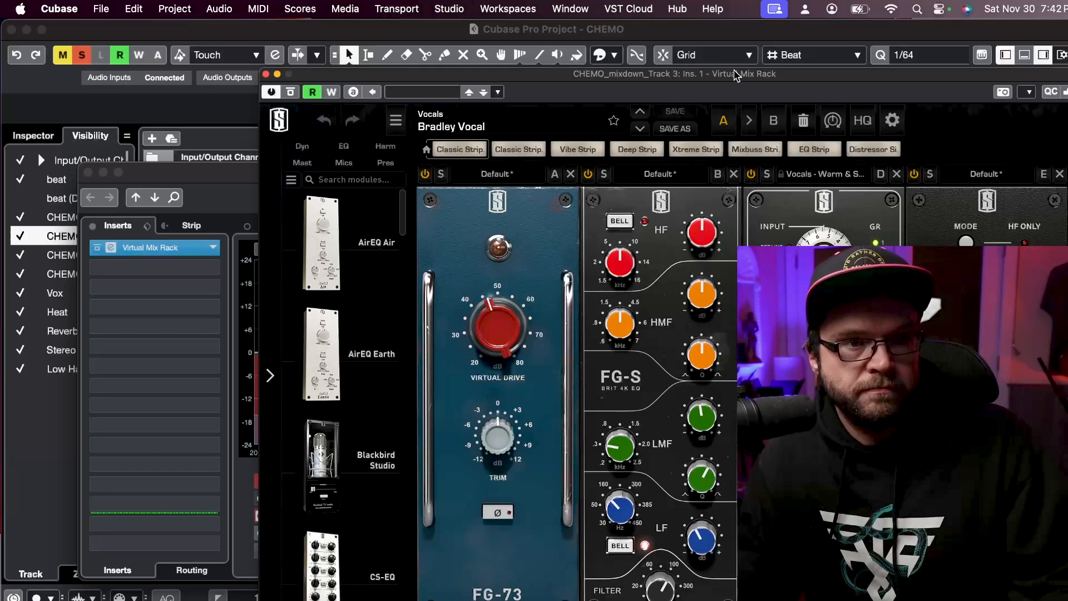
{"action": "left_click_drag", "start_coordinate": [736, 75], "coordinate": [524, 65]}
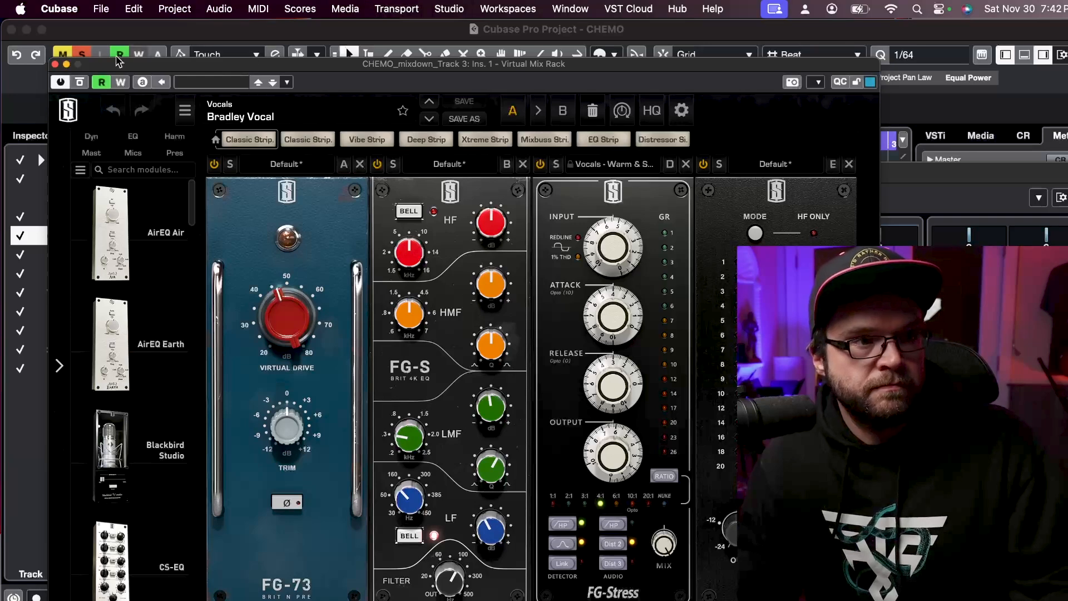
{"action": "left_click", "coordinate": [55, 65]}
{"action": "left_click", "coordinate": [88, 173]}
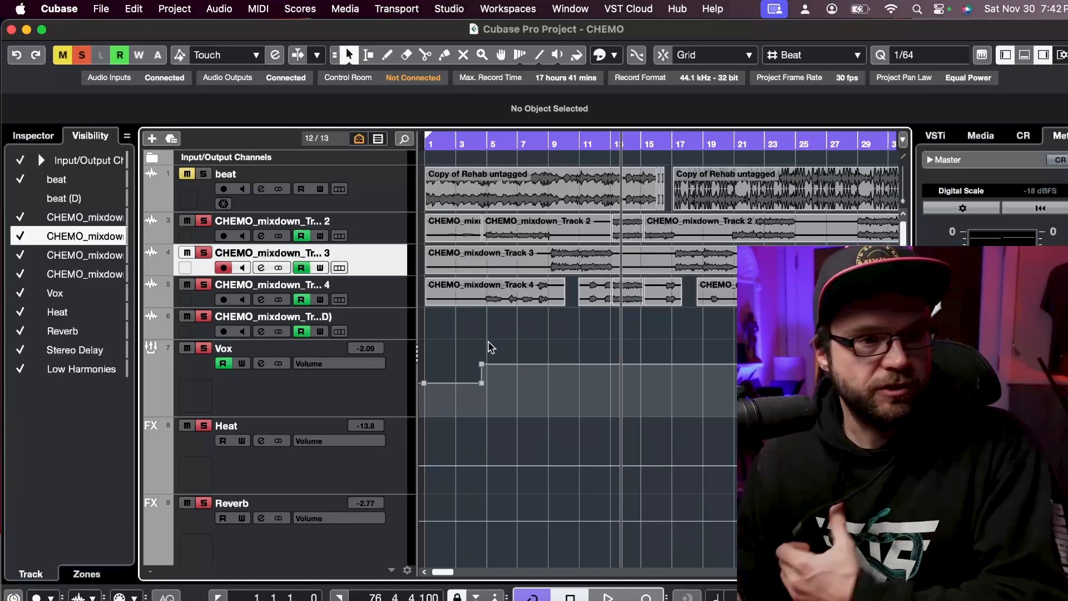
Step: Return to the mixer and select the Vox group channel
{"action": "key", "text": "F3"}
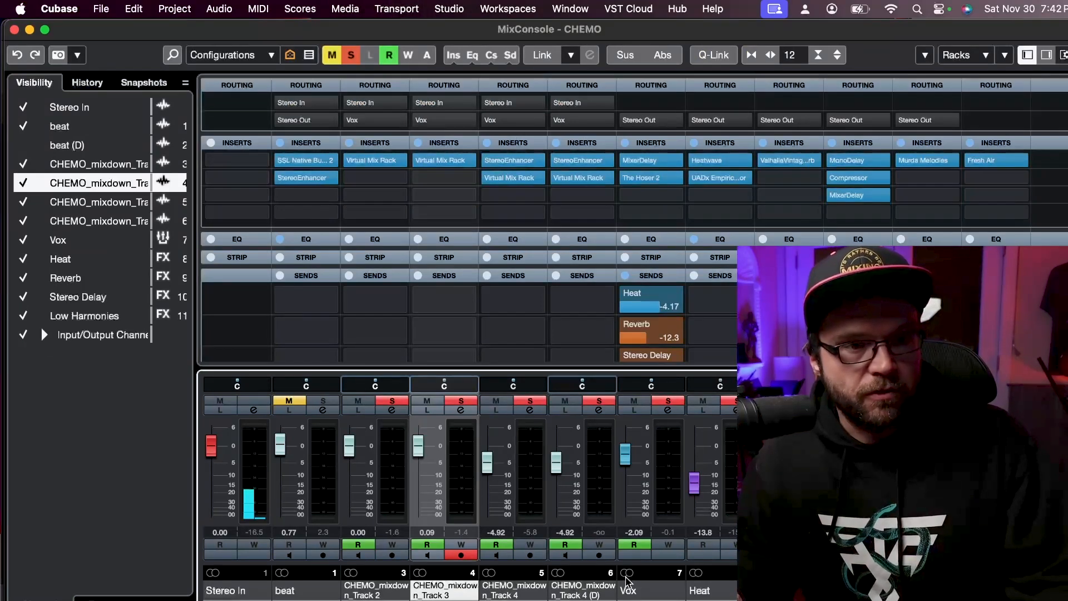
{"action": "left_click", "coordinate": [643, 592]}
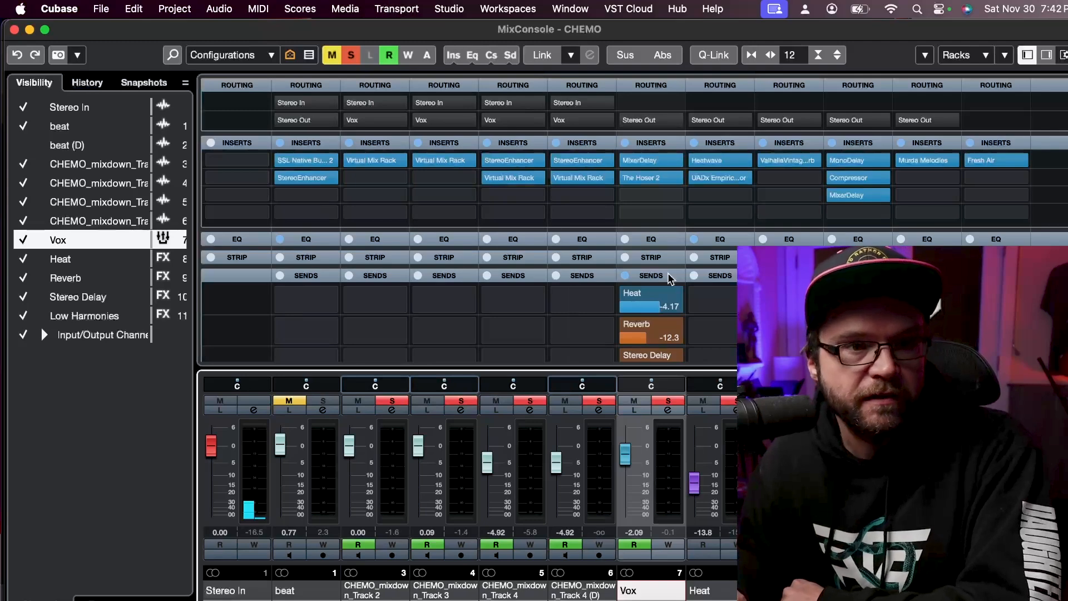
Step: Open The Hoser 2 on the Vox group, compare the vocals with it bypassed and active during playback, and close it
{"action": "left_click", "coordinate": [641, 178]}
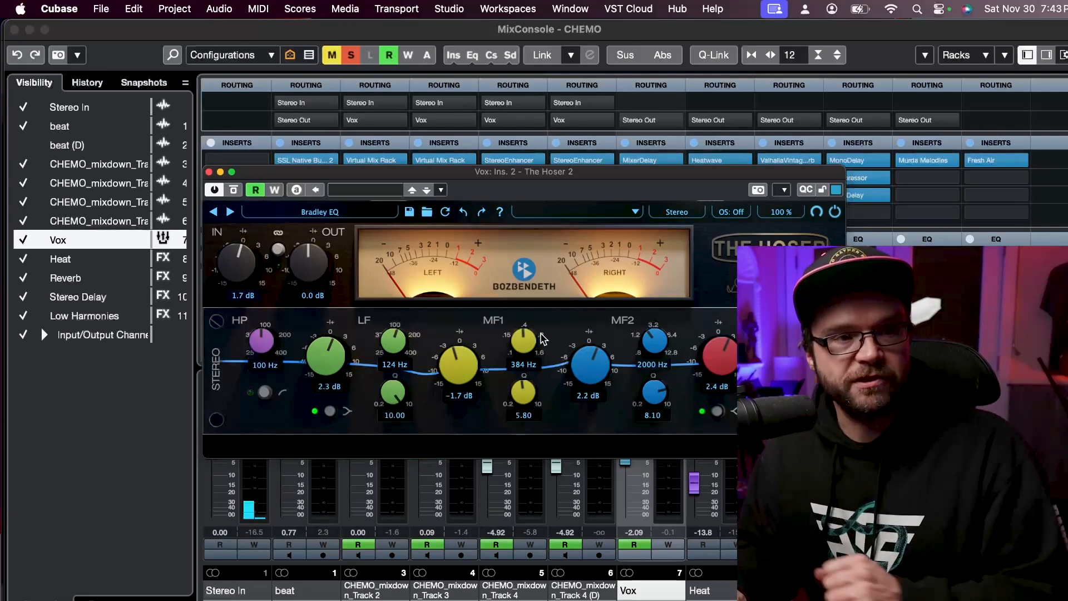
{"action": "key", "text": "space"}
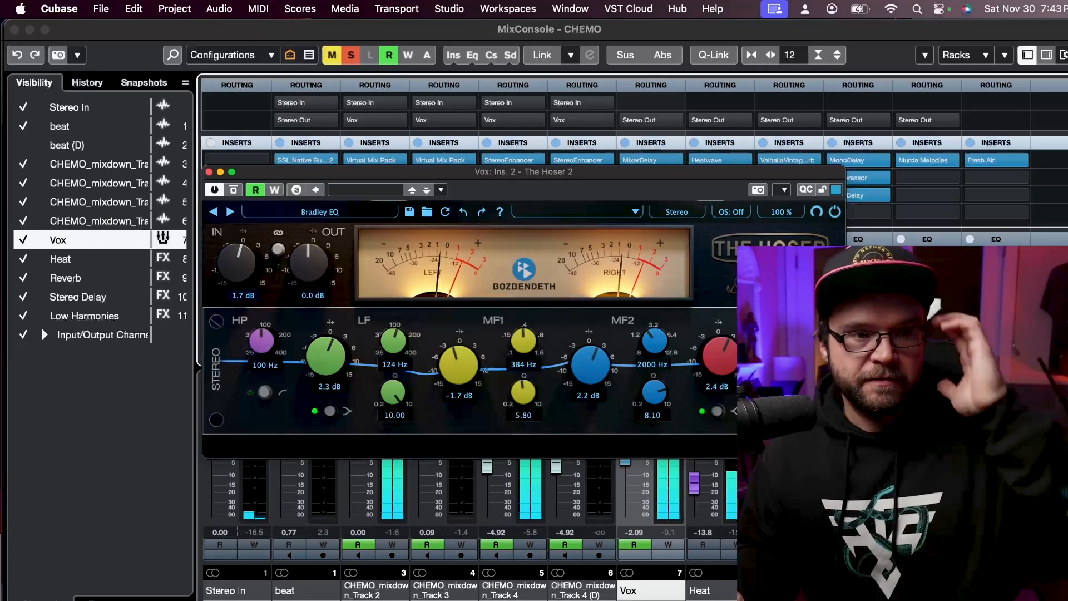
{"action": "left_click", "coordinate": [234, 189]}
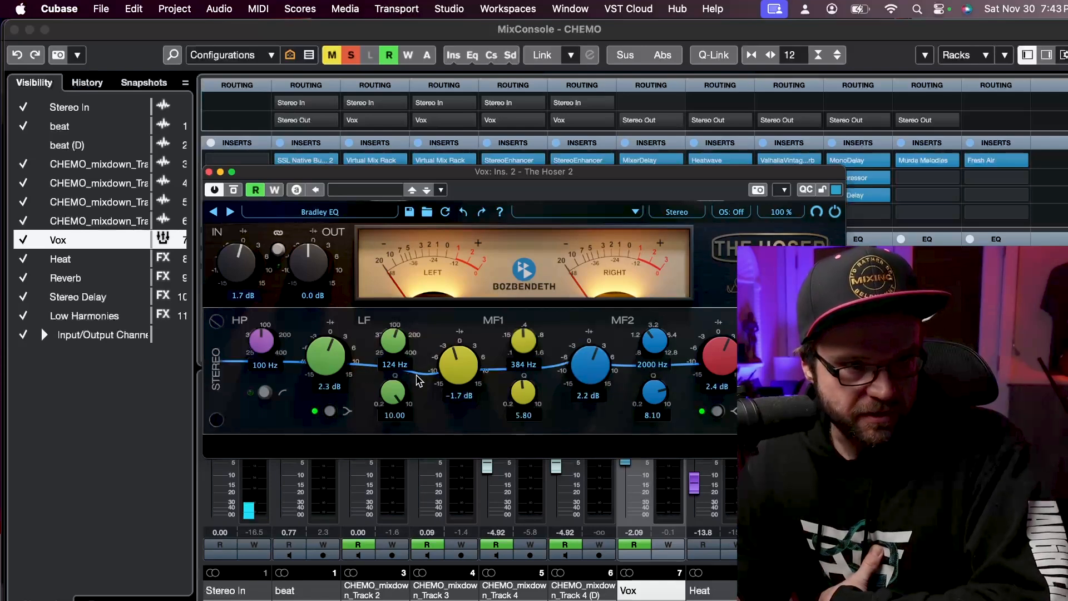
{"action": "mouse_move", "coordinate": [460, 376]}
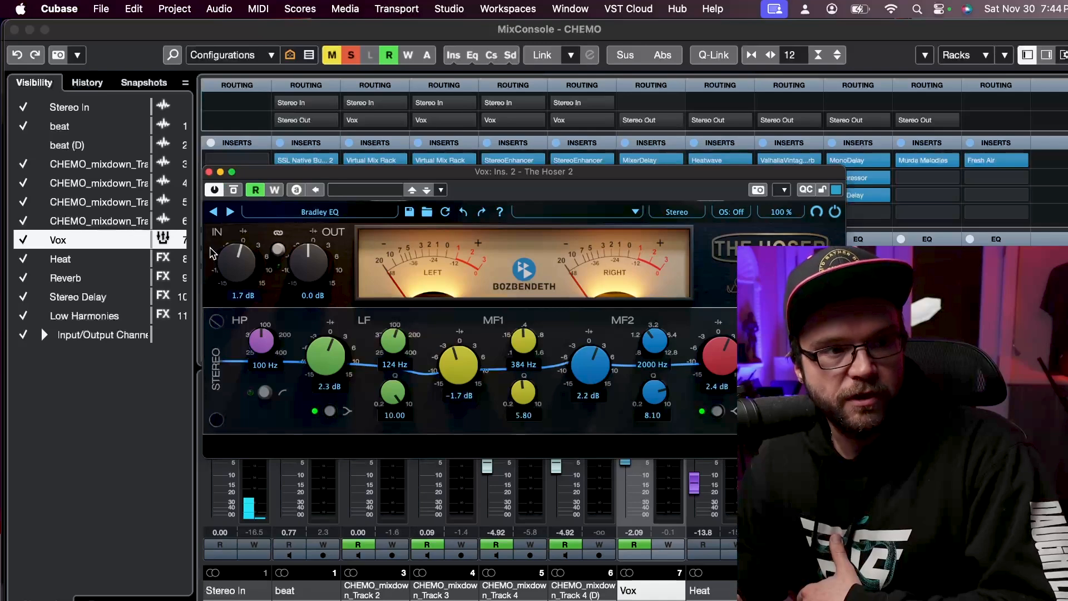
{"action": "left_click", "coordinate": [234, 191]}
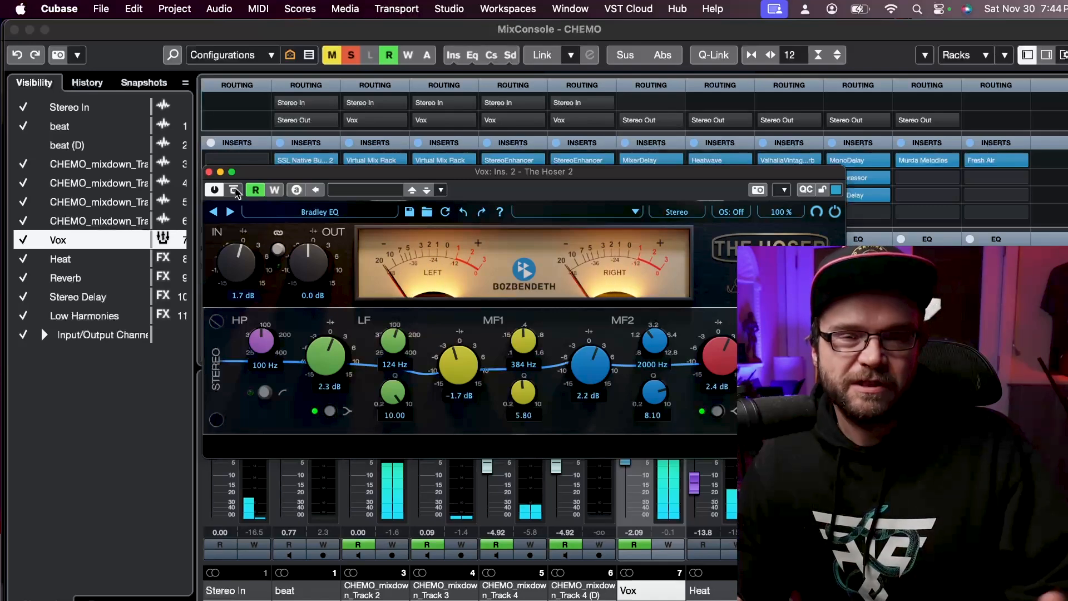
{"action": "left_click", "coordinate": [209, 173]}
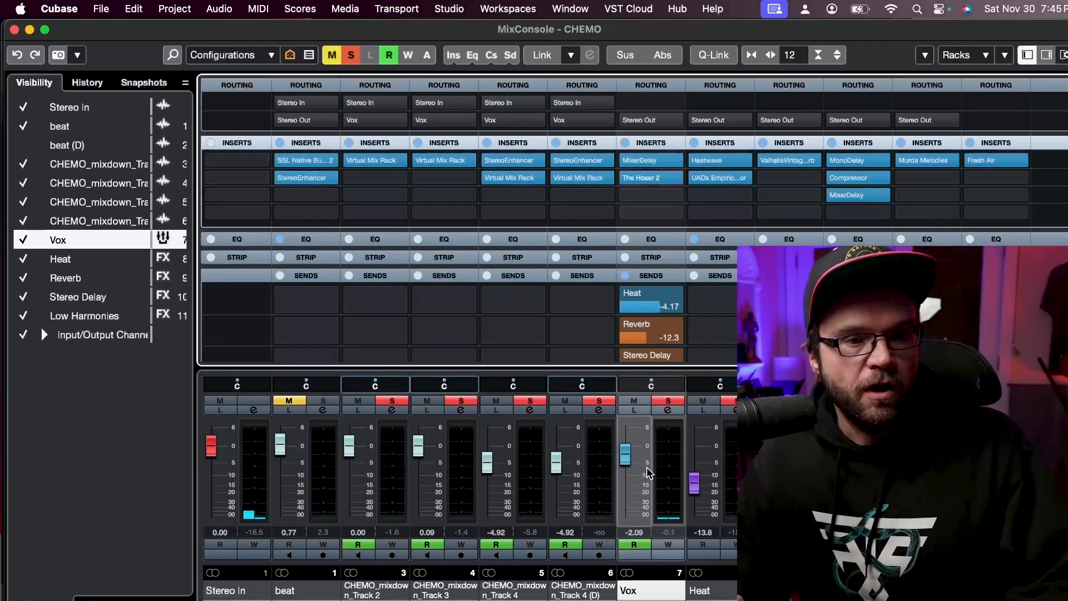
Step: Open the Vox group's MixerDelay, audition it over the full mix from the project window, stop playback and close the plug-in
{"action": "left_click", "coordinate": [642, 165]}
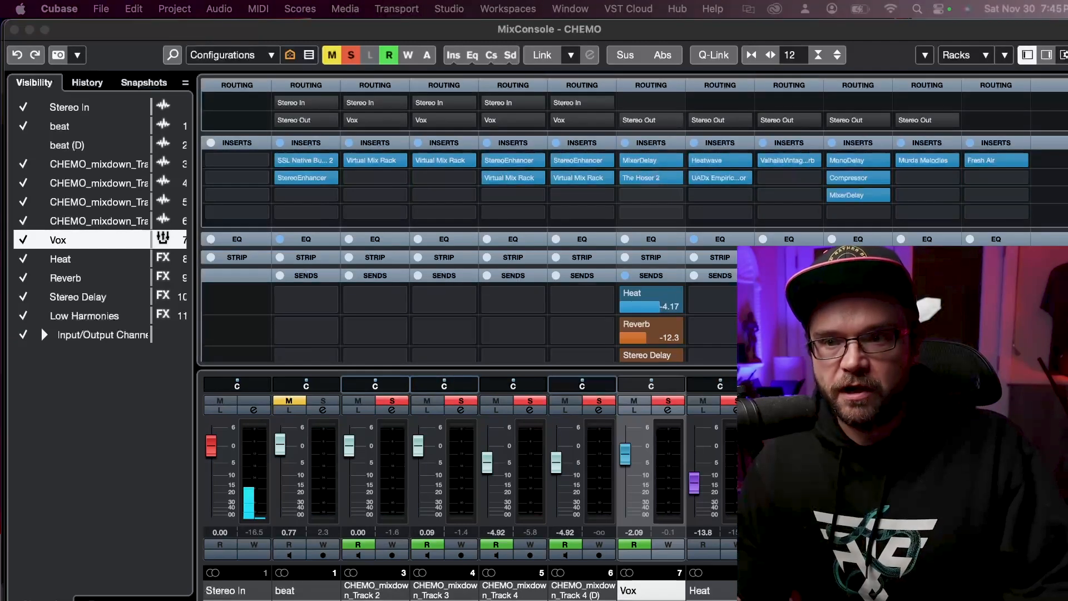
{"action": "left_click_drag", "start_coordinate": [1013, 172], "coordinate": [366, 148]}
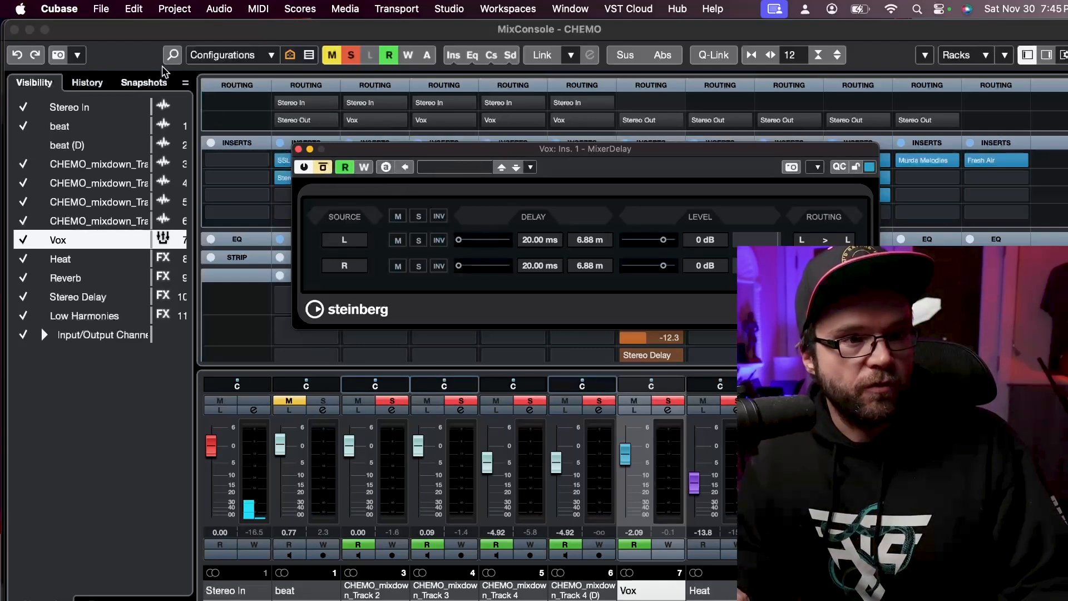
{"action": "left_click", "coordinate": [89, 45]}
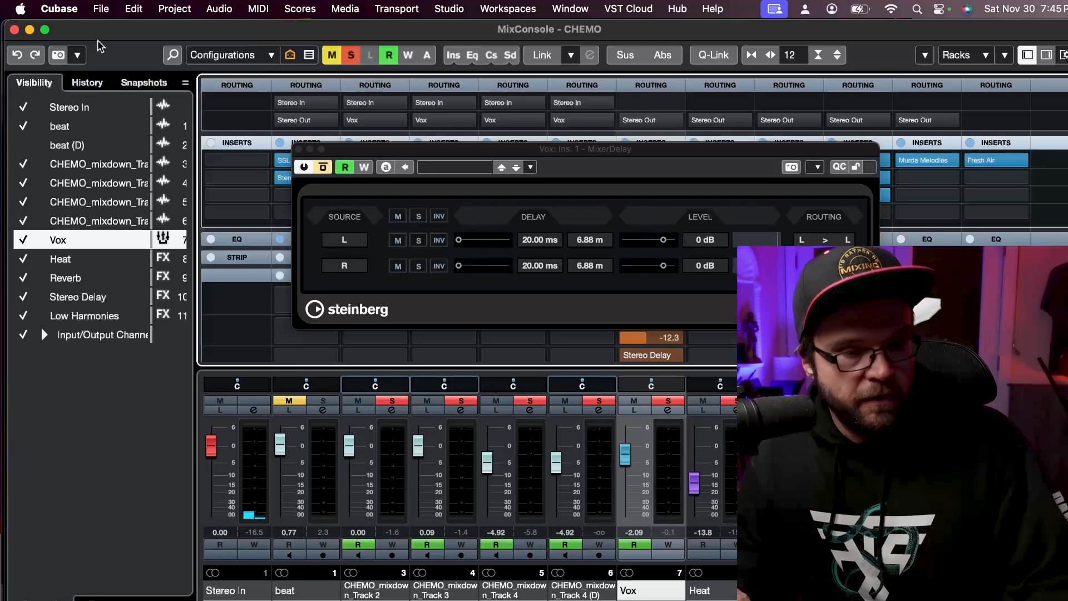
{"action": "key", "text": "F3"}
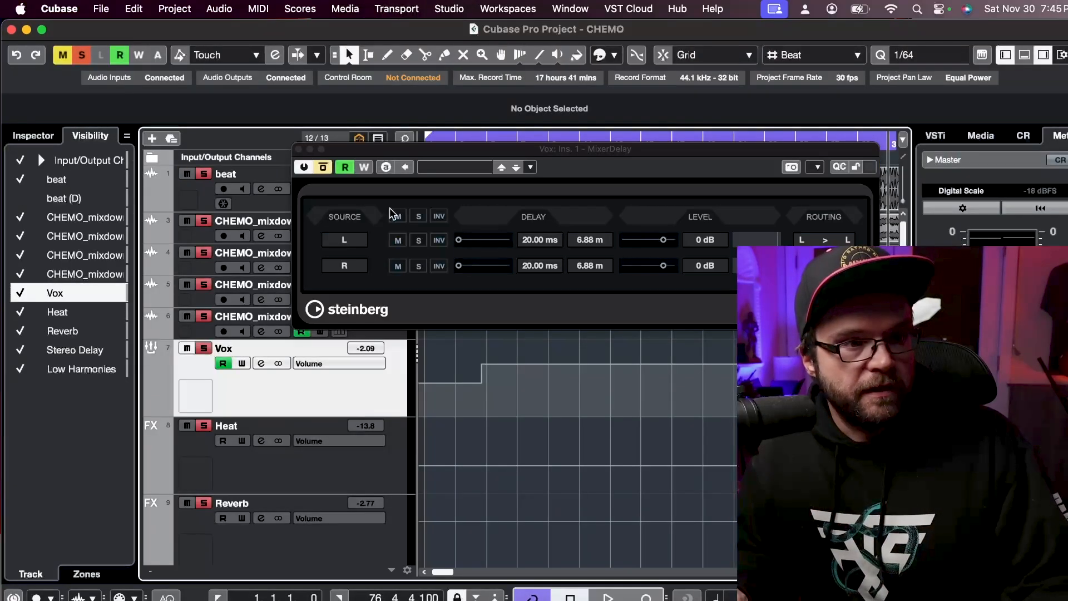
{"action": "left_click_drag", "start_coordinate": [441, 150], "coordinate": [284, 174]}
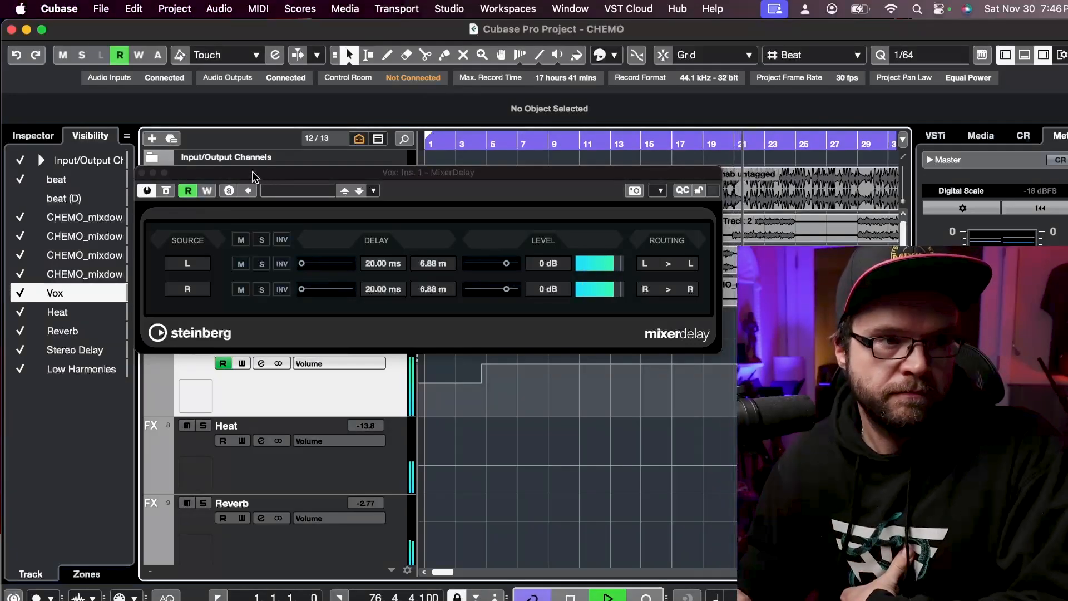
{"action": "left_click", "coordinate": [252, 174]}
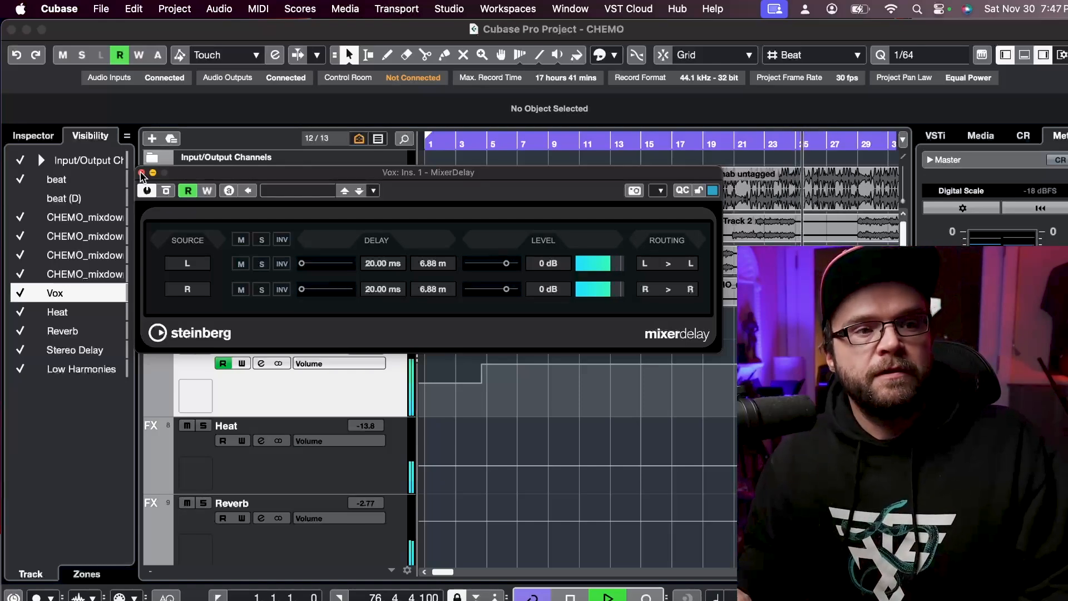
{"action": "key", "text": "space"}
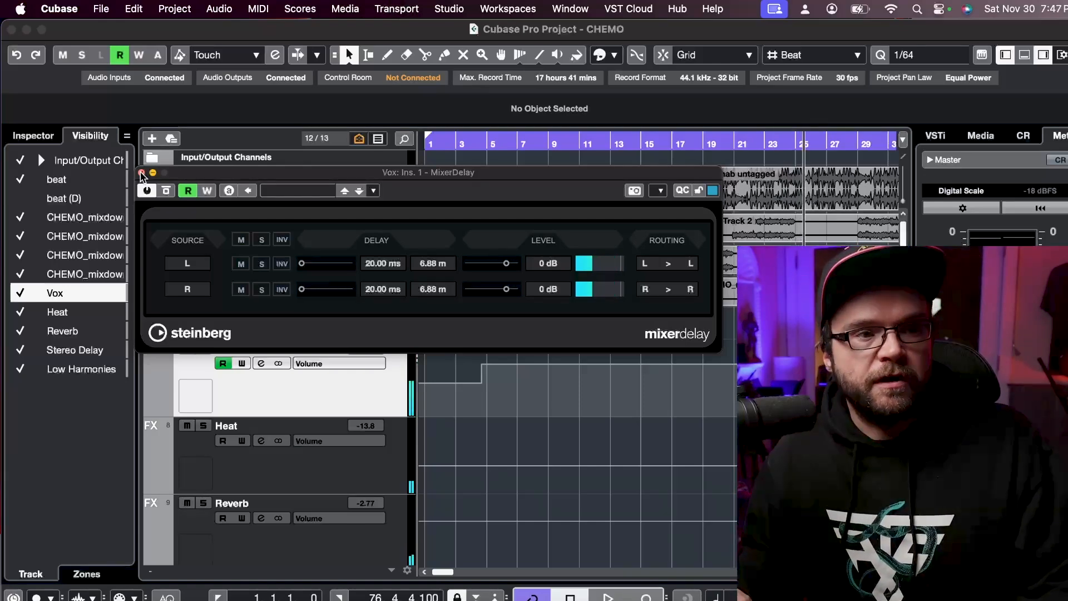
{"action": "left_click", "coordinate": [142, 174]}
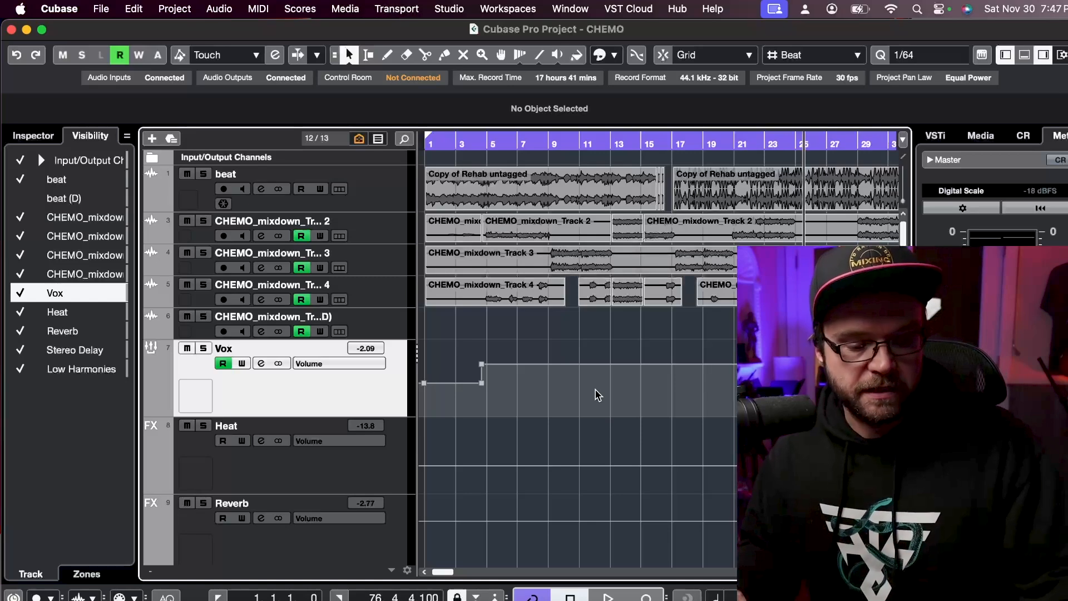
Step: Return to the mixer, examine the Vox group's Heat send, and play the Vox group soloed
{"action": "key", "text": "F3"}
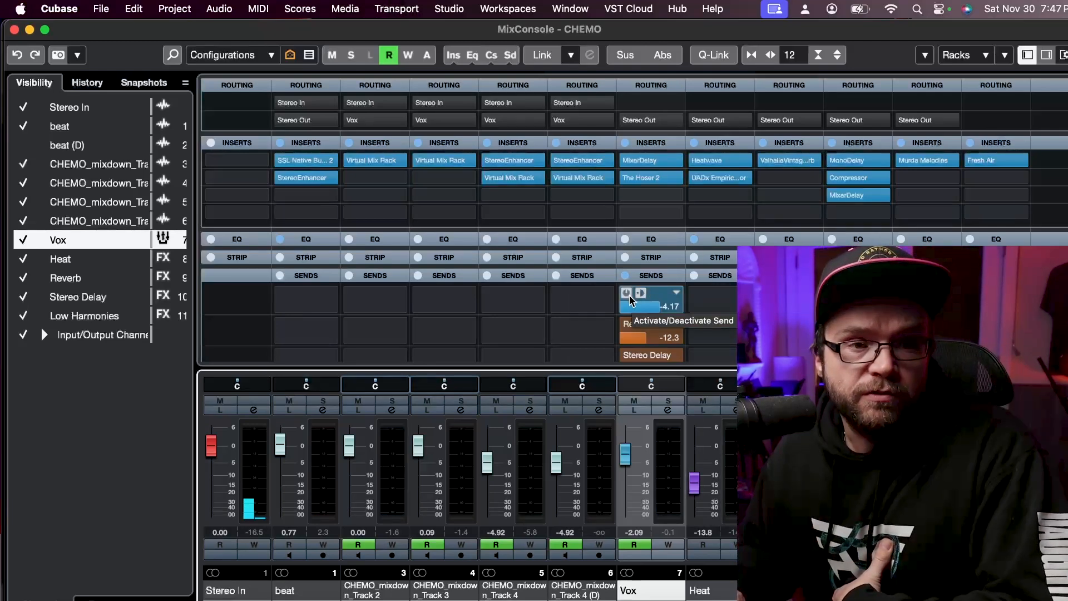
{"action": "mouse_move", "coordinate": [640, 300]}
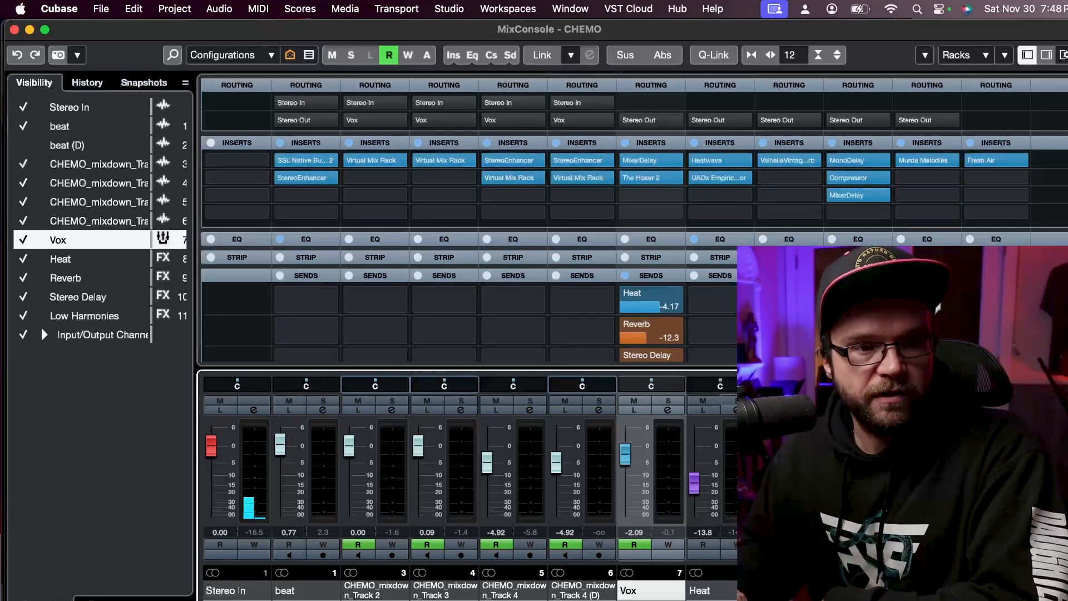
{"action": "key", "text": "s"}
{"action": "key", "text": "space"}
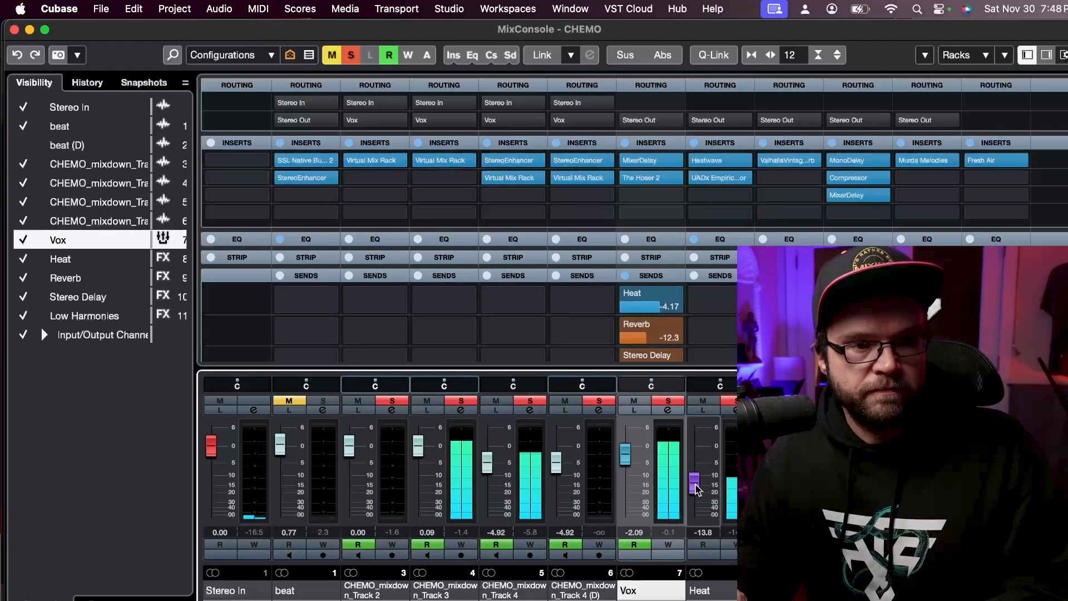
Step: Raise the Heat channel's level to about 5.47 dB during playback to exaggerate the effect
{"action": "left_click_drag", "start_coordinate": [695, 487], "coordinate": [700, 438]}
{"action": "right_click", "coordinate": [699, 438]}
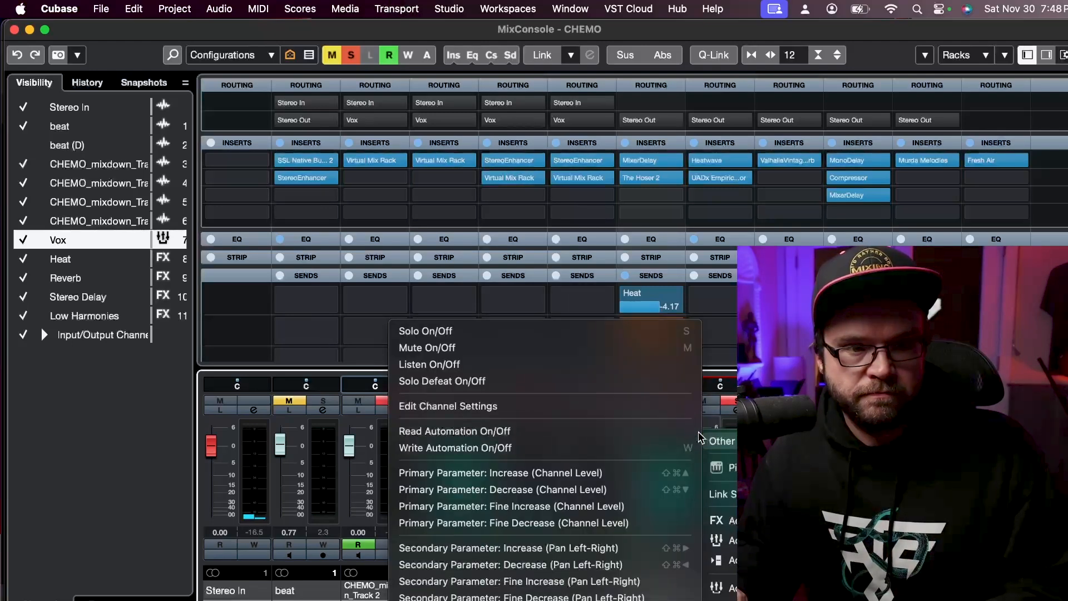
{"action": "key", "text": "Escape"}
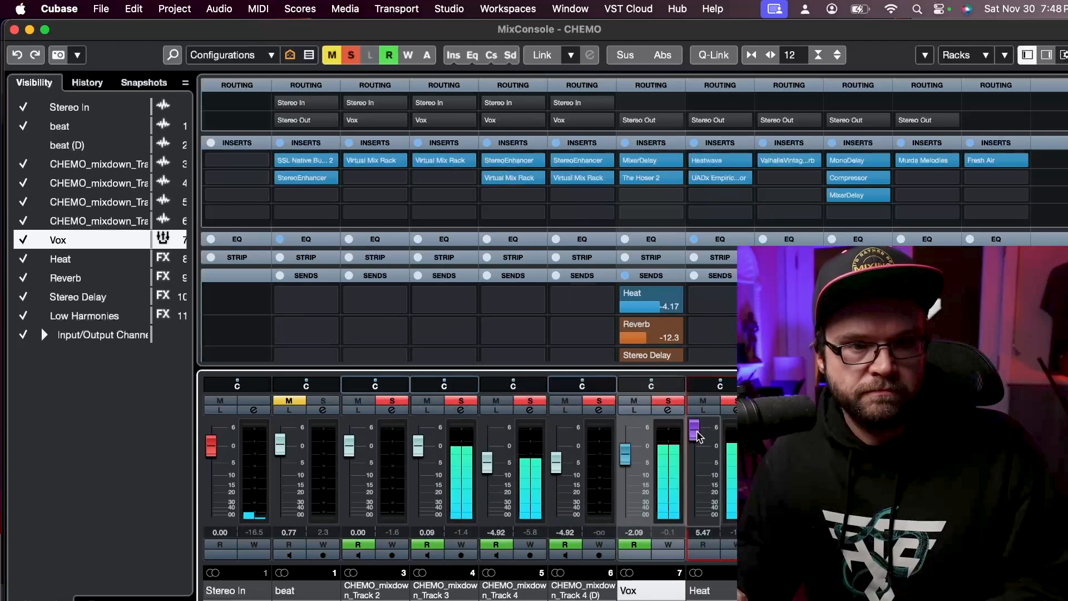
Step: Open the Heat channel's Heatwave insert, examine its drive, input and output settings, and close it
{"action": "left_click", "coordinate": [707, 174], "text": "alt"}
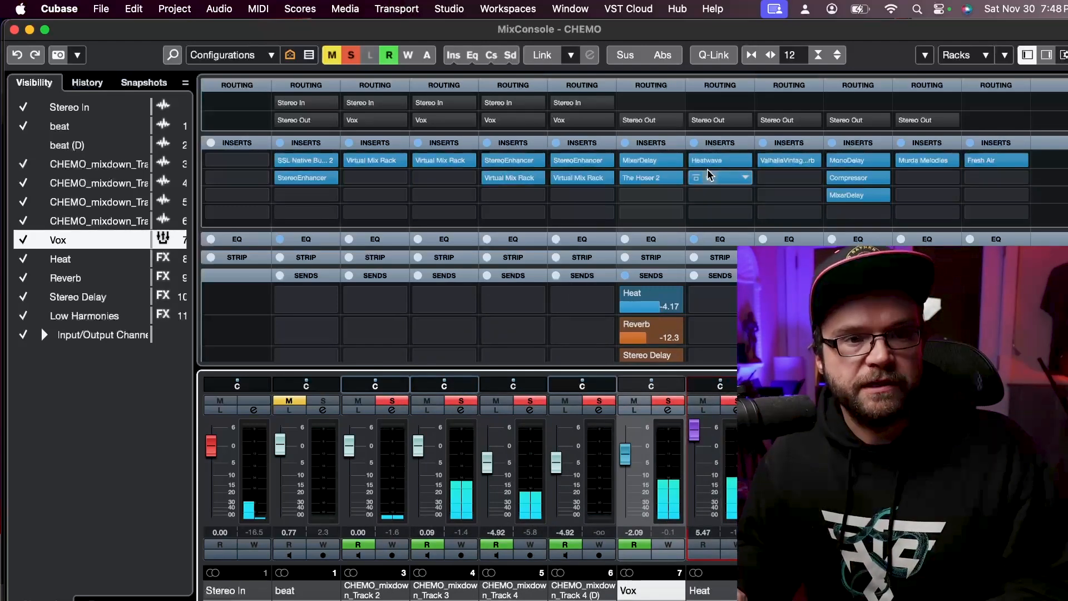
{"action": "left_click", "coordinate": [707, 173], "text": "alt"}
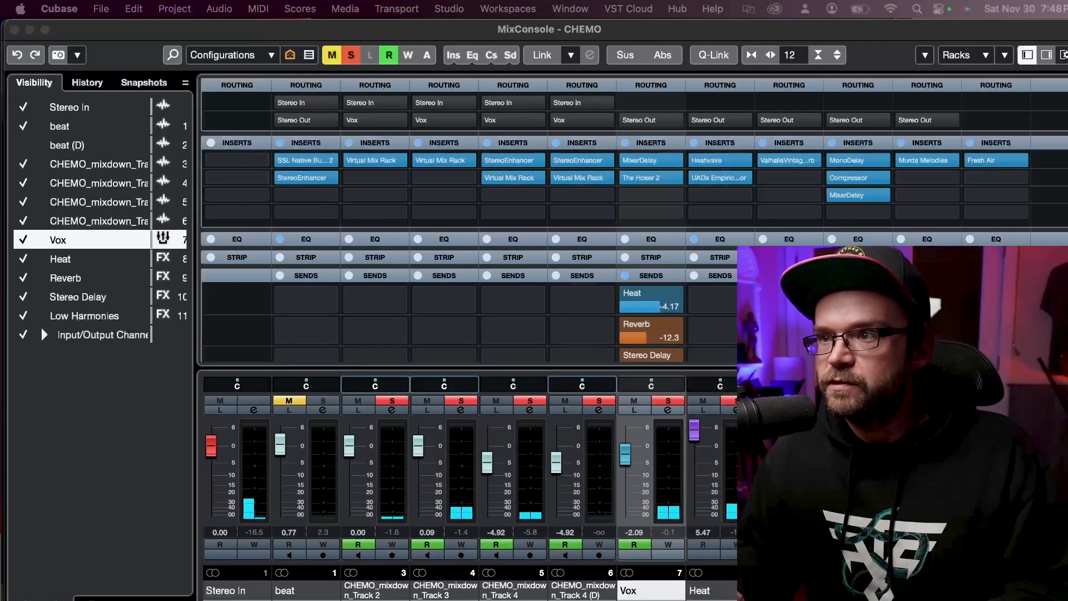
{"action": "left_click_drag", "start_coordinate": [973, 33], "coordinate": [550, 77]}
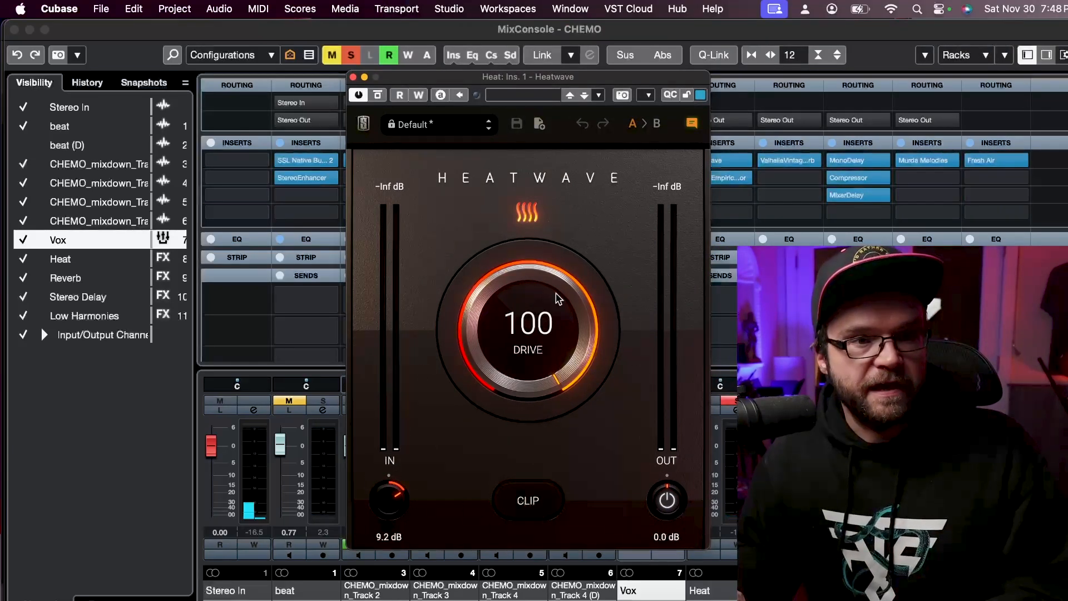
{"action": "left_click", "coordinate": [352, 77]}
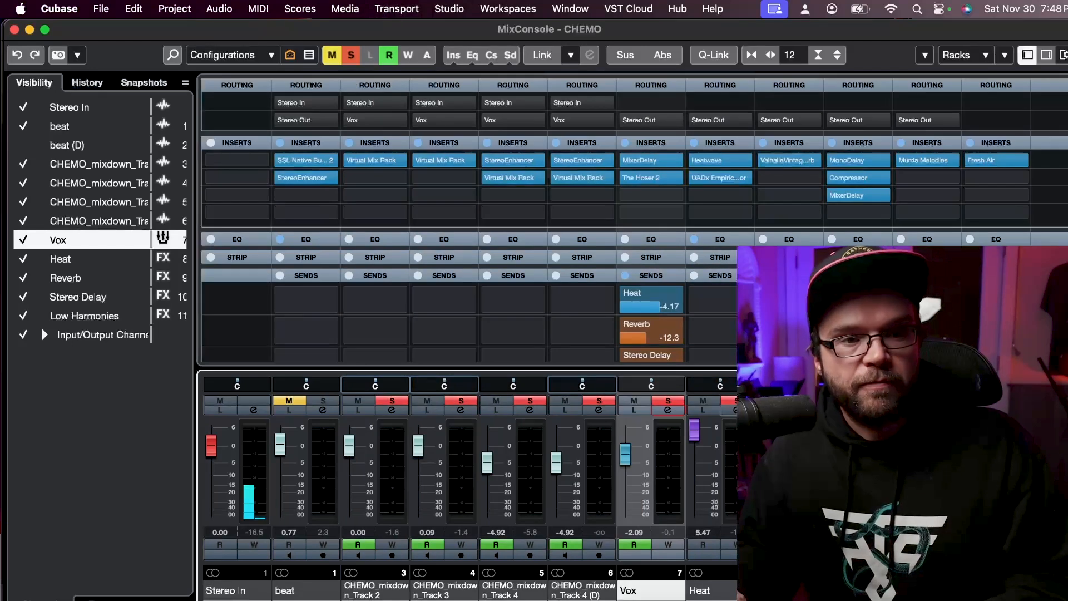
Step: Compare the Heat channel's EQ bypassed and active, examine its UADx Empirical Labs Distressor, and close both windows
{"action": "left_click", "coordinate": [735, 410]}
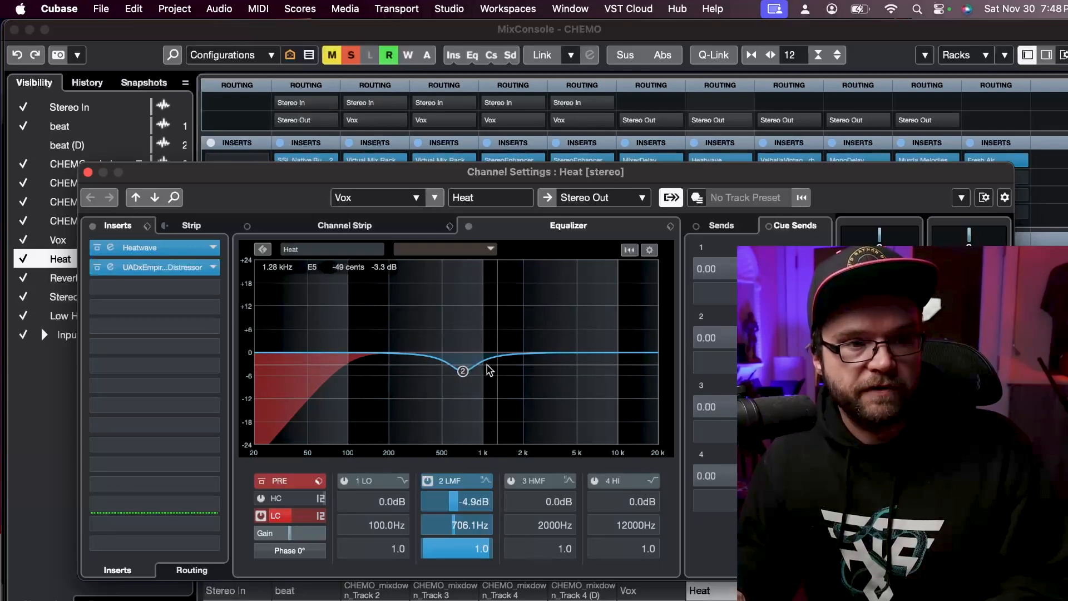
{"action": "left_click", "coordinate": [469, 227]}
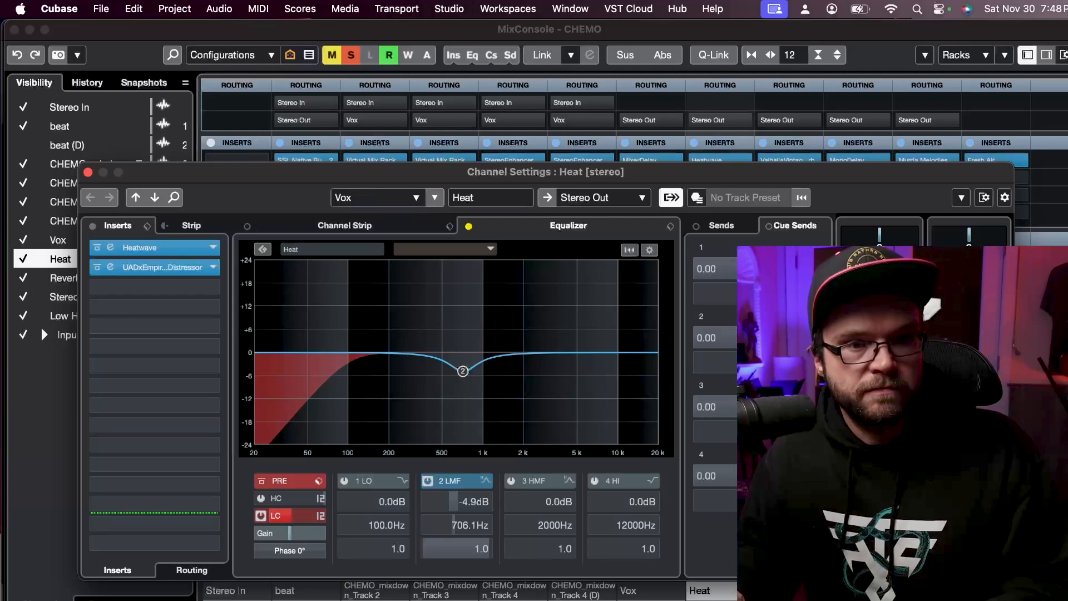
{"action": "left_click", "coordinate": [469, 227]}
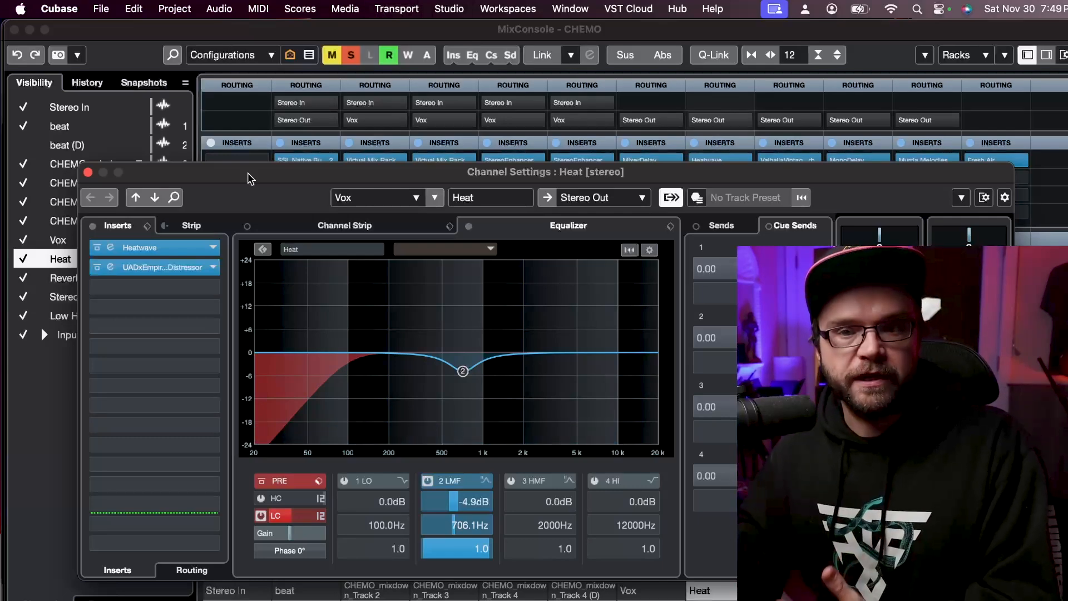
{"action": "left_click", "coordinate": [110, 268]}
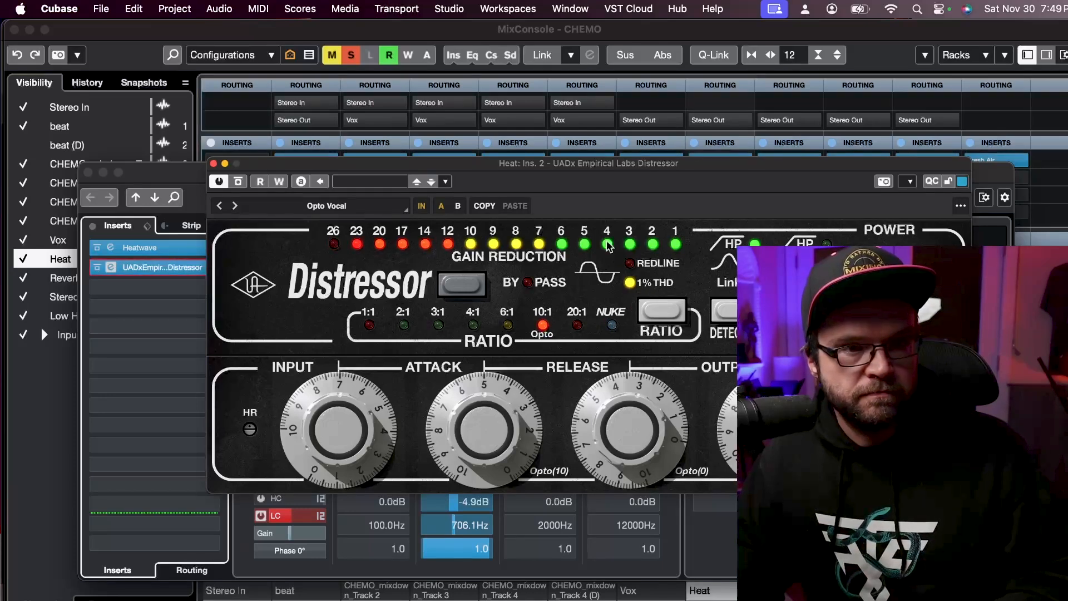
{"action": "left_click", "coordinate": [214, 164]}
{"action": "left_click", "coordinate": [87, 172]}
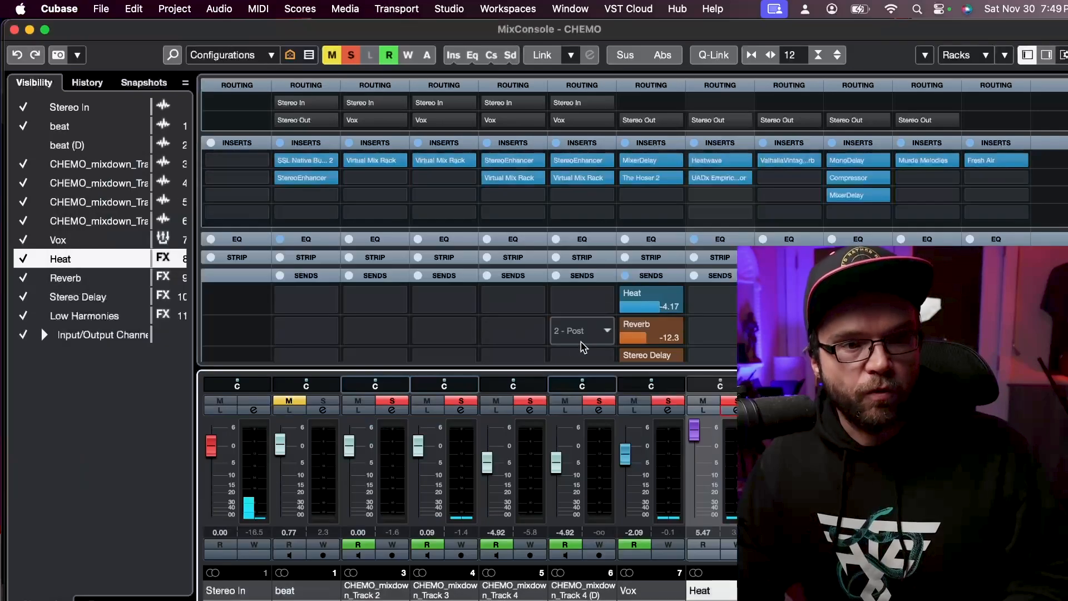
Step: Lower the Heat channel's level to about -12.6 dB while the vocals play, and mute the channel for comparison
{"action": "left_click_drag", "start_coordinate": [698, 438], "coordinate": [697, 497]}
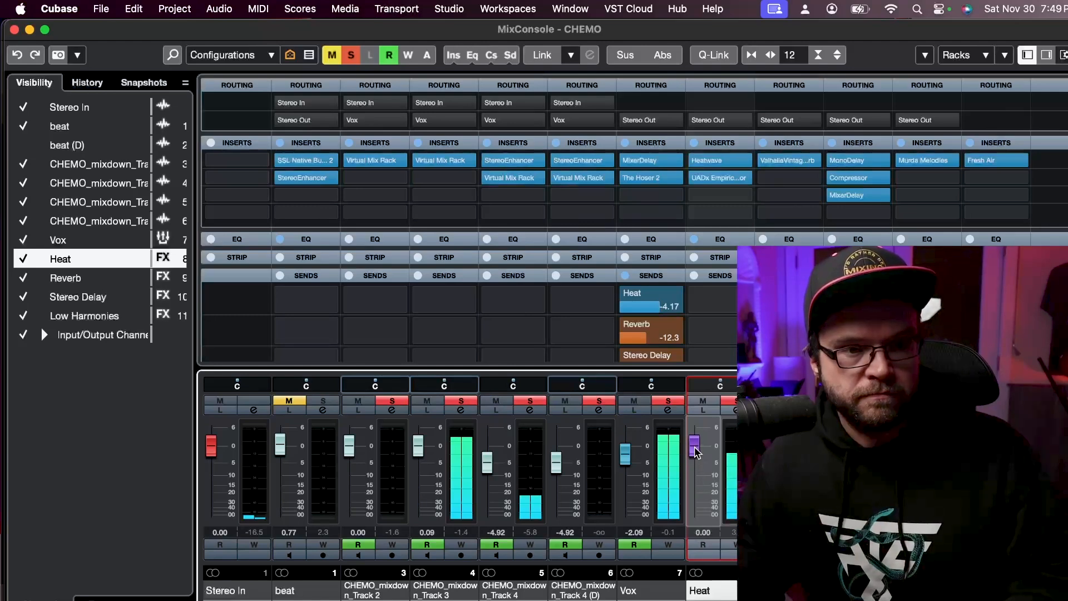
{"action": "left_click_drag", "start_coordinate": [695, 452], "coordinate": [695, 486]}
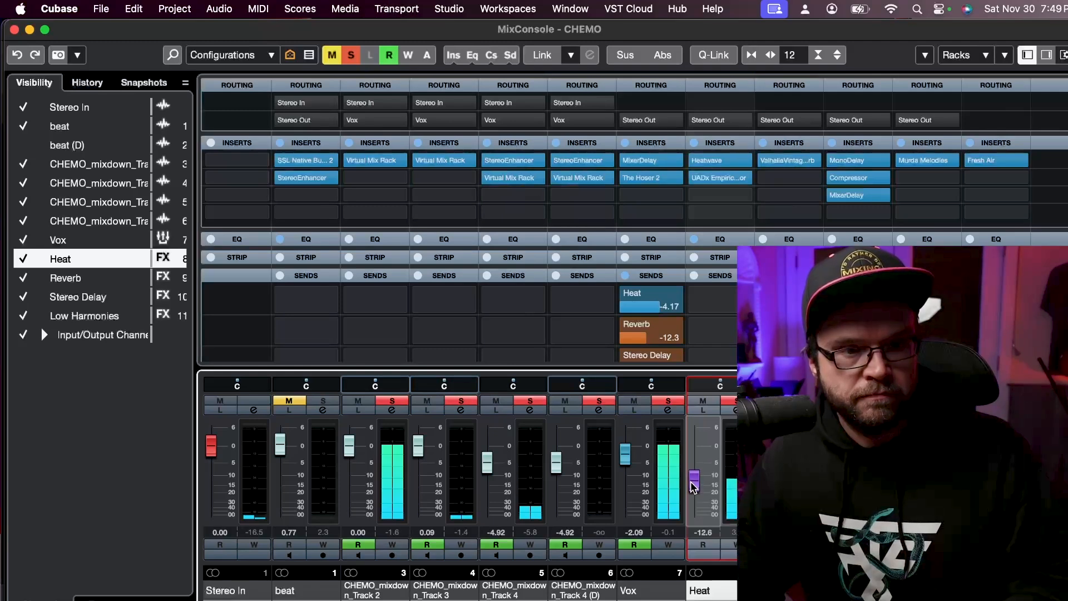
{"action": "left_click", "coordinate": [703, 401]}
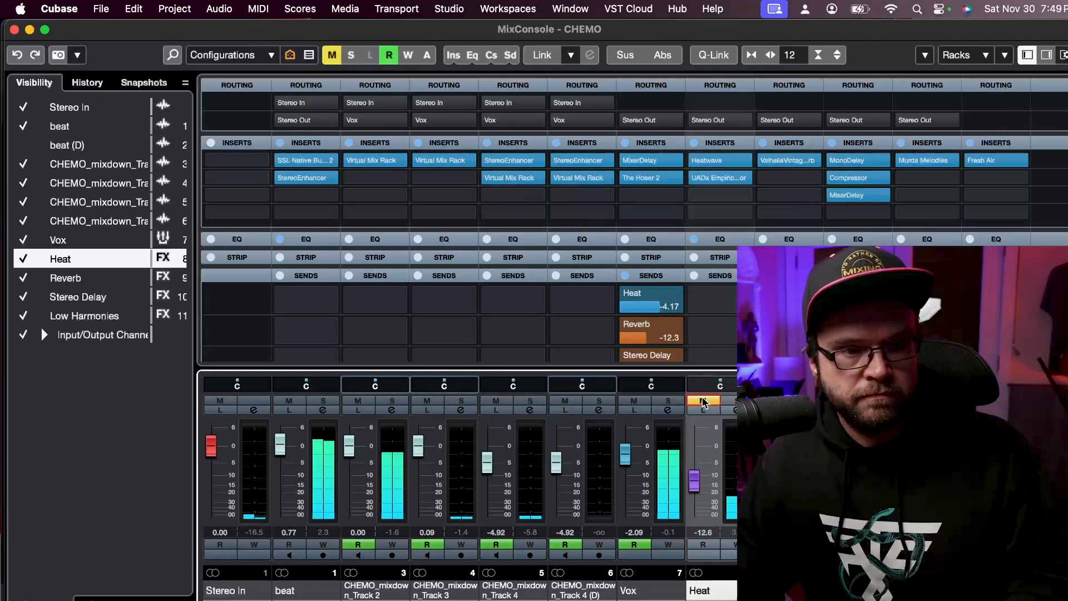